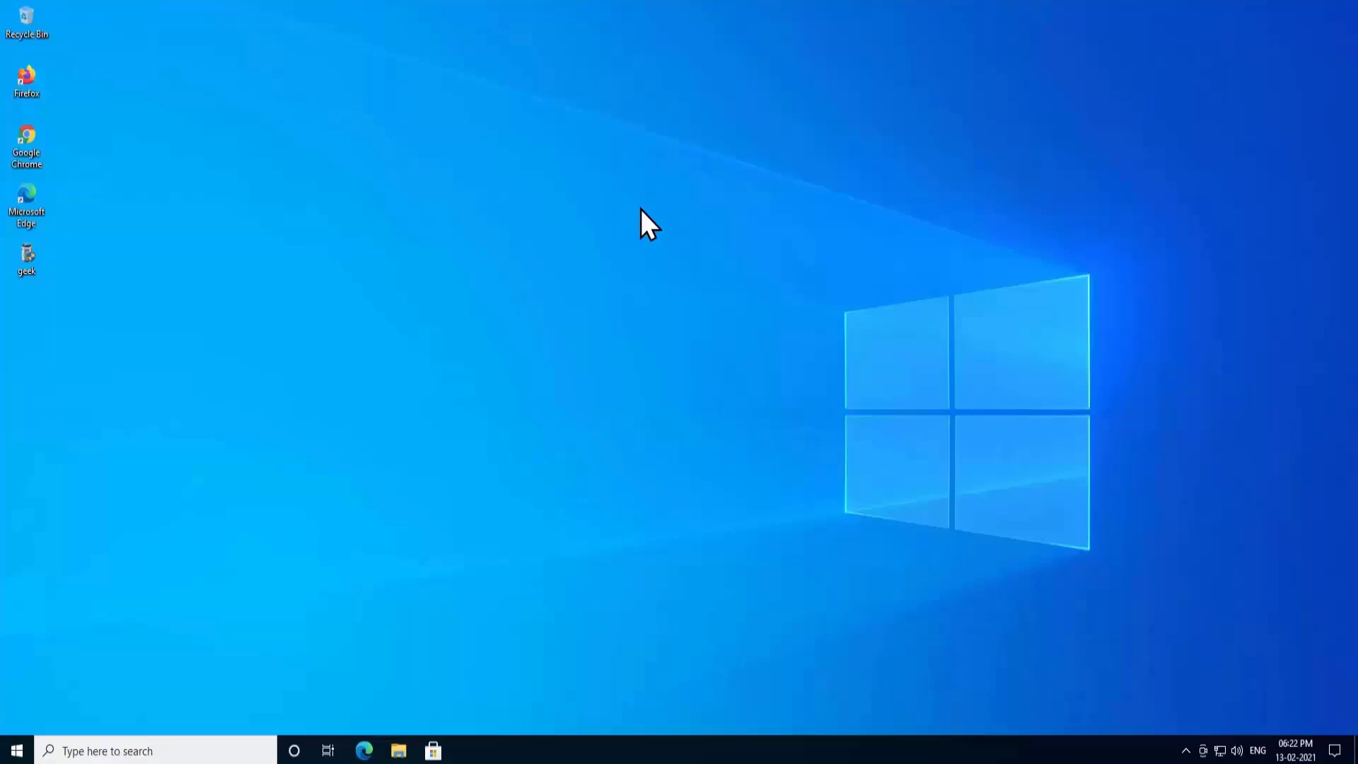
View the account information in the Windows Accounts settings and close Settings.
left_click(17, 751)
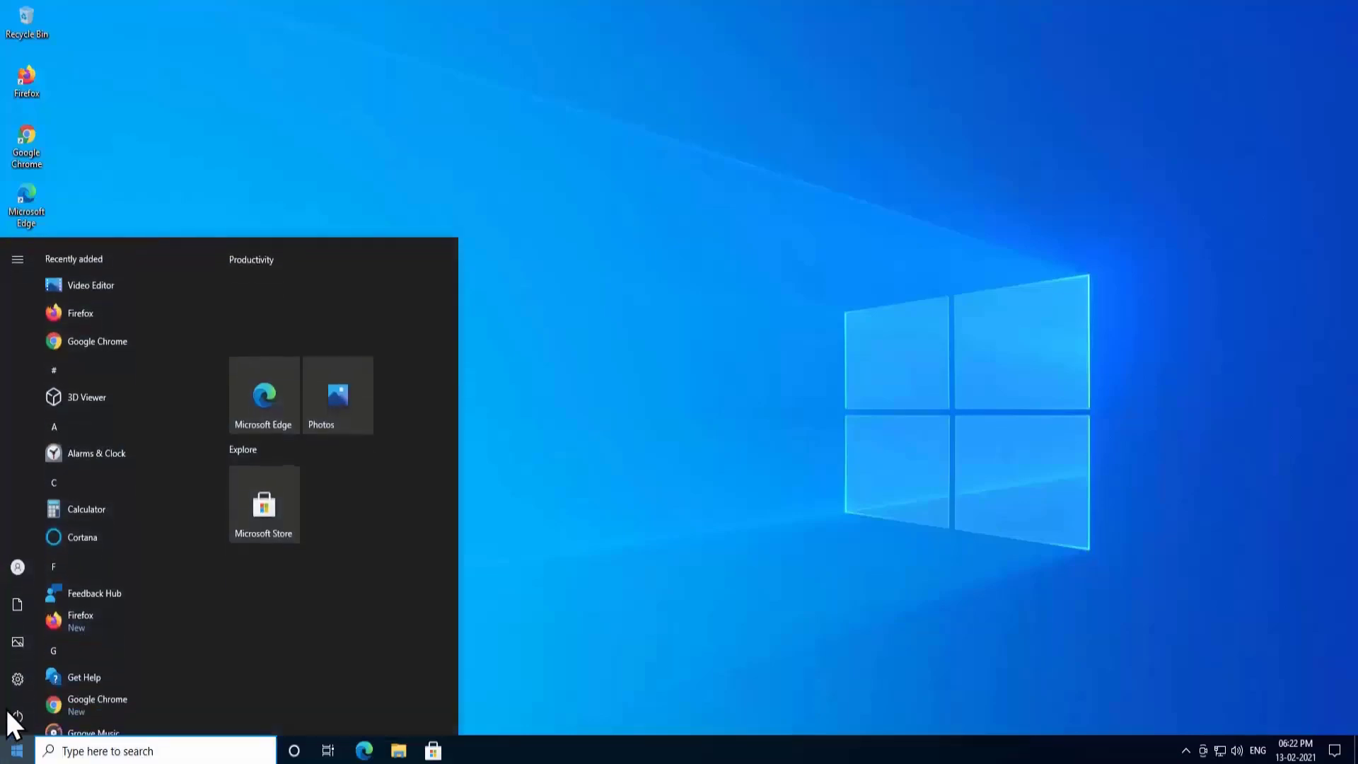
left_click(16, 679)
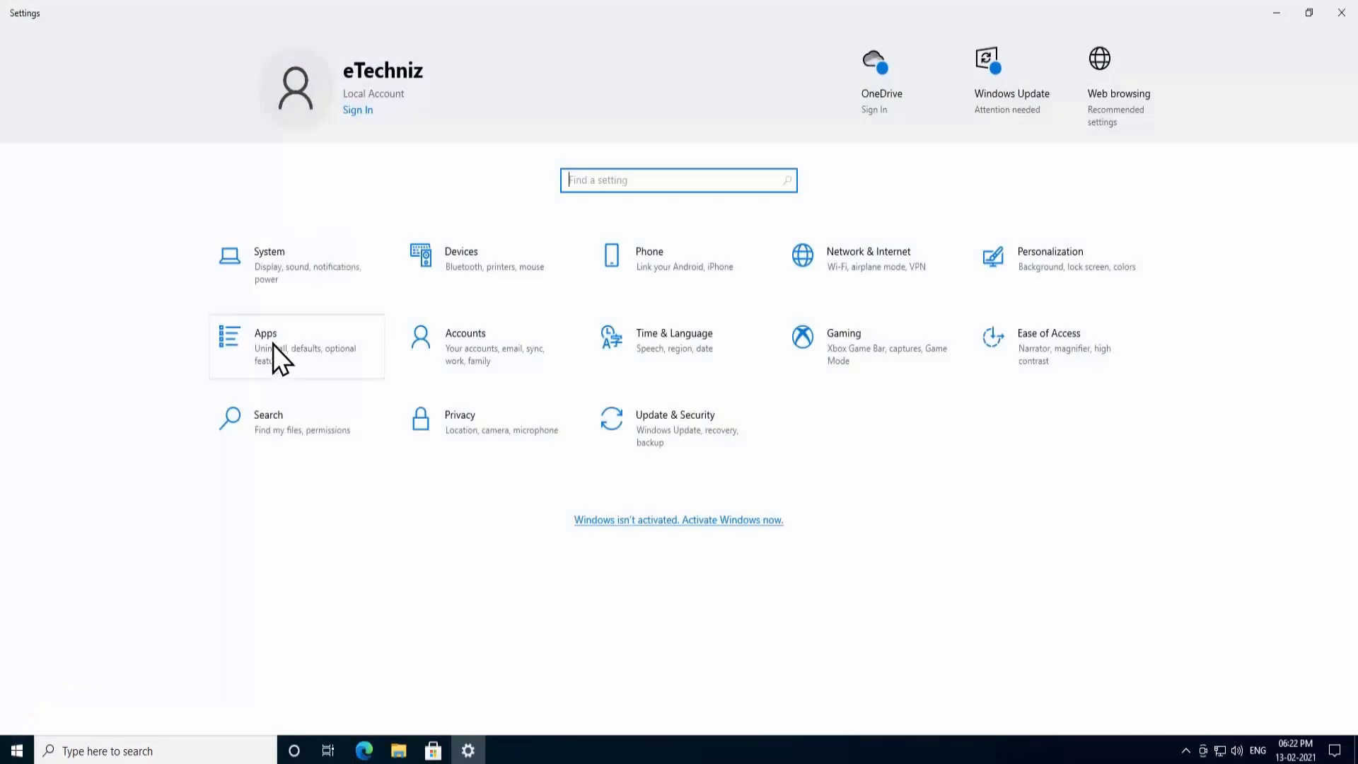
left_click(507, 361)
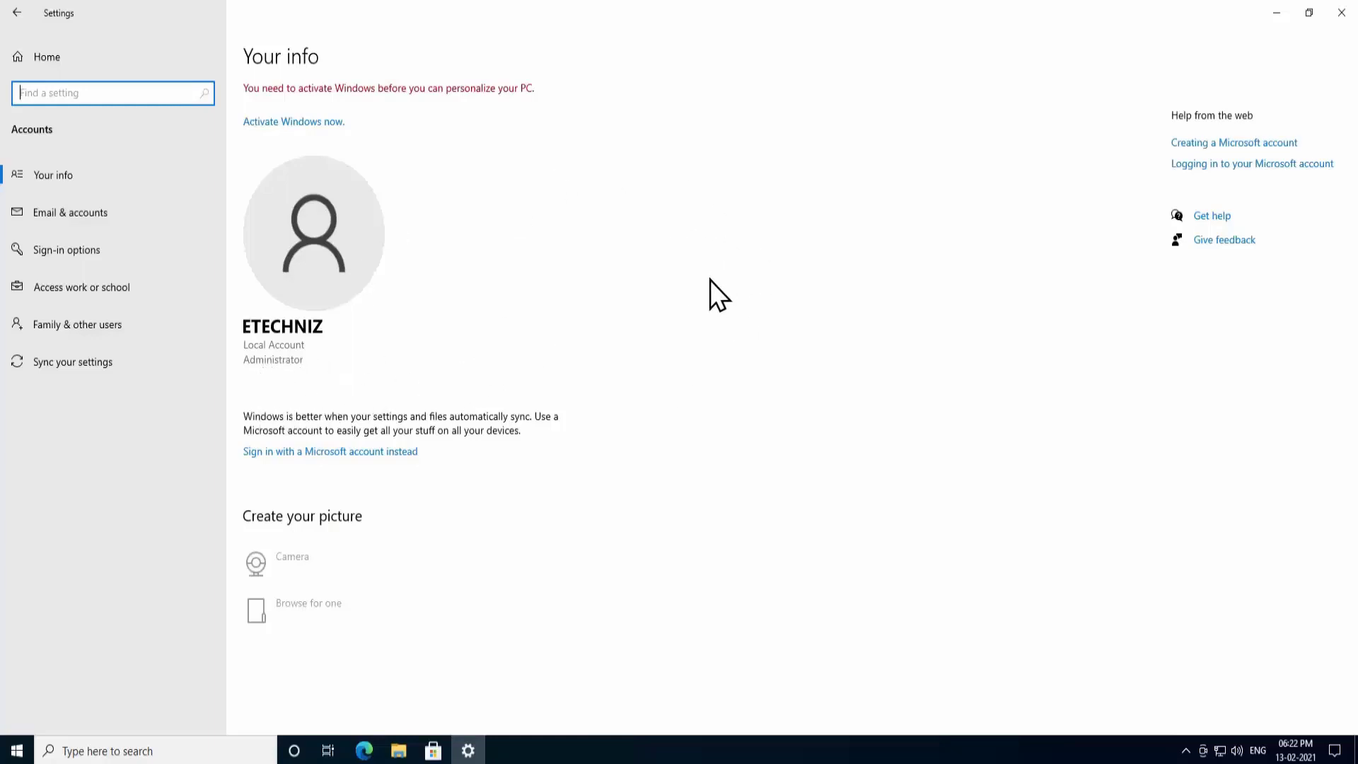
left_click(1342, 12)
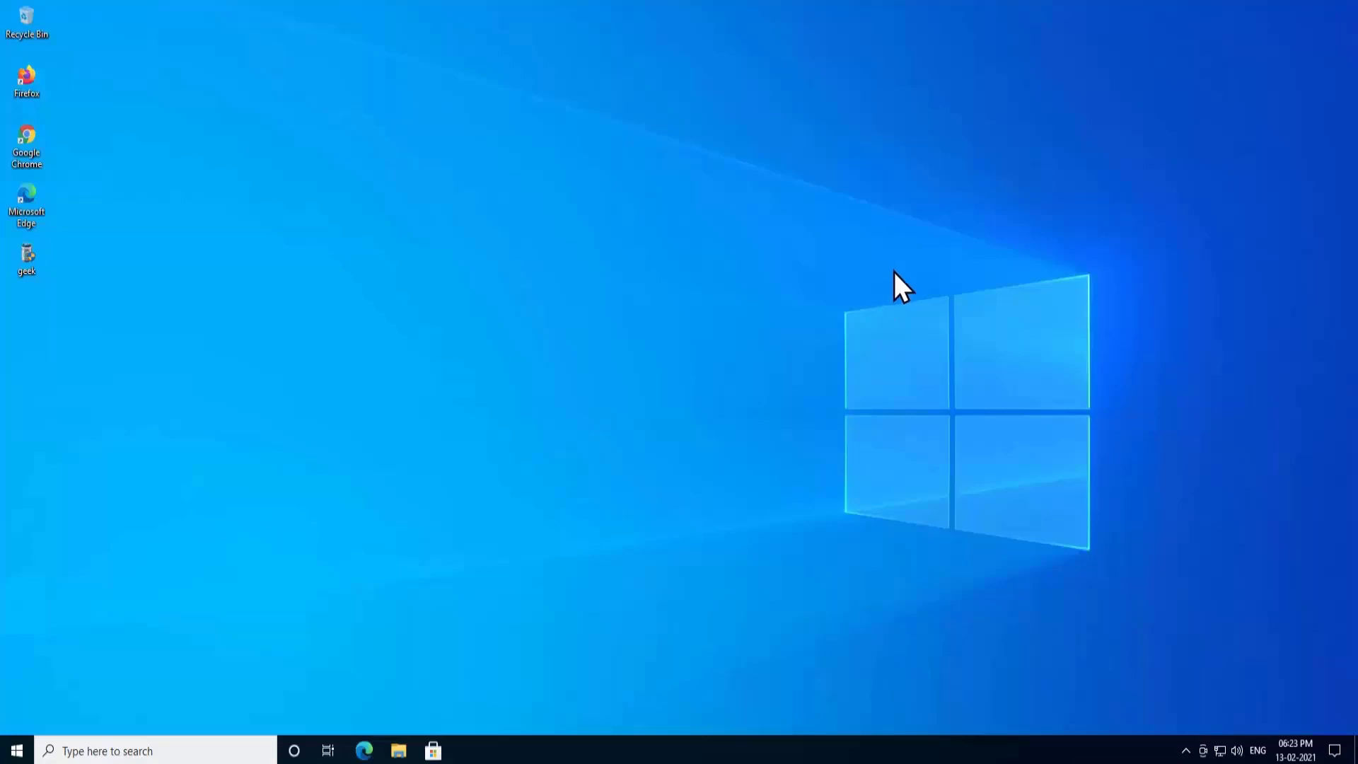
Switch to Google Chrome and search the Safe Search page for "download malwarebytes".
double_click(18, 157)
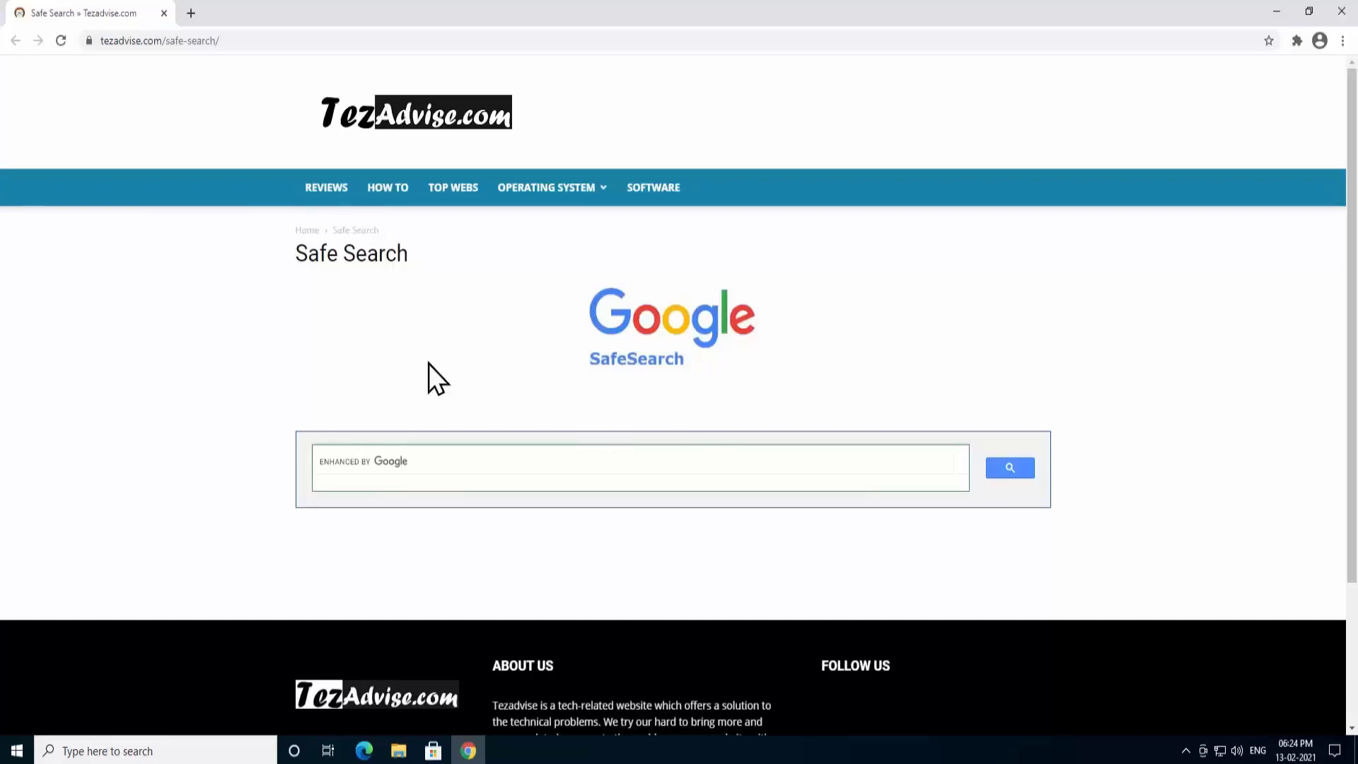
left_click(414, 463)
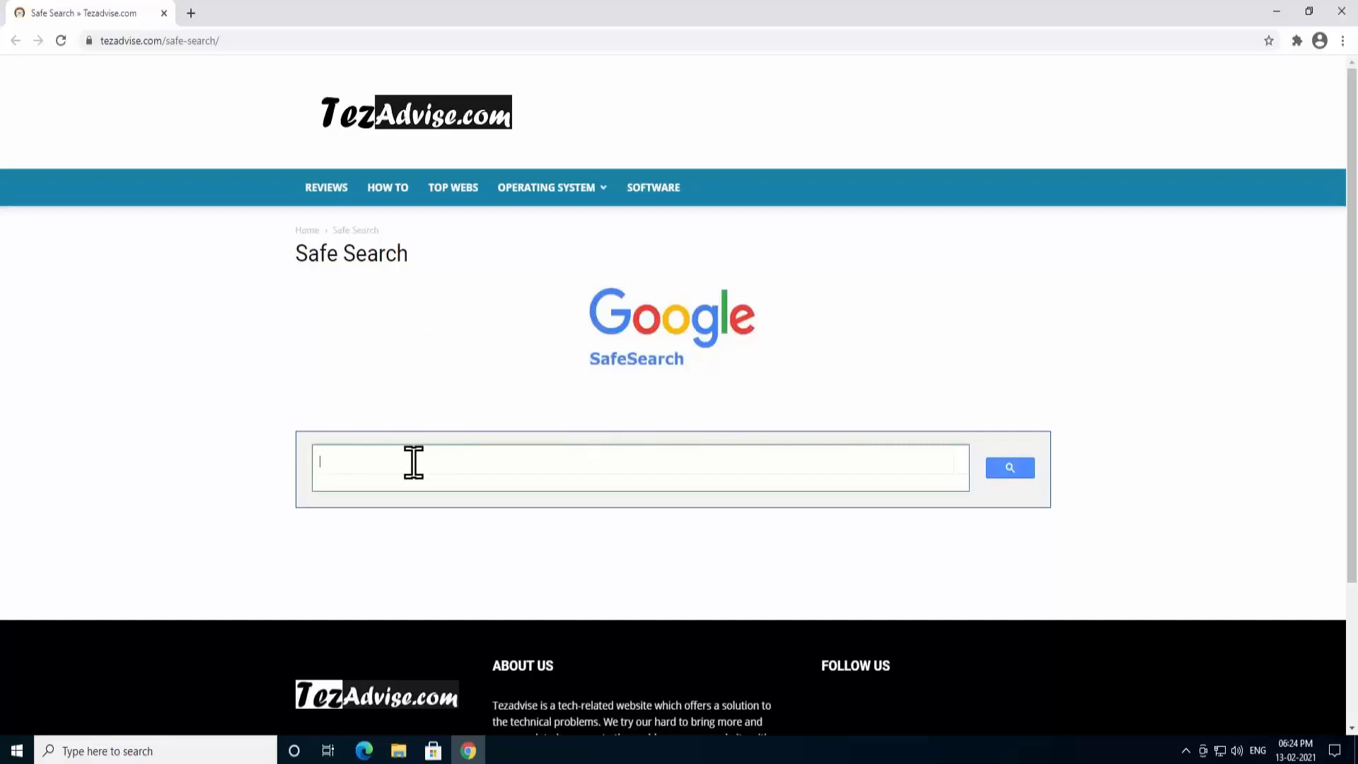
type("download malwarebytes")
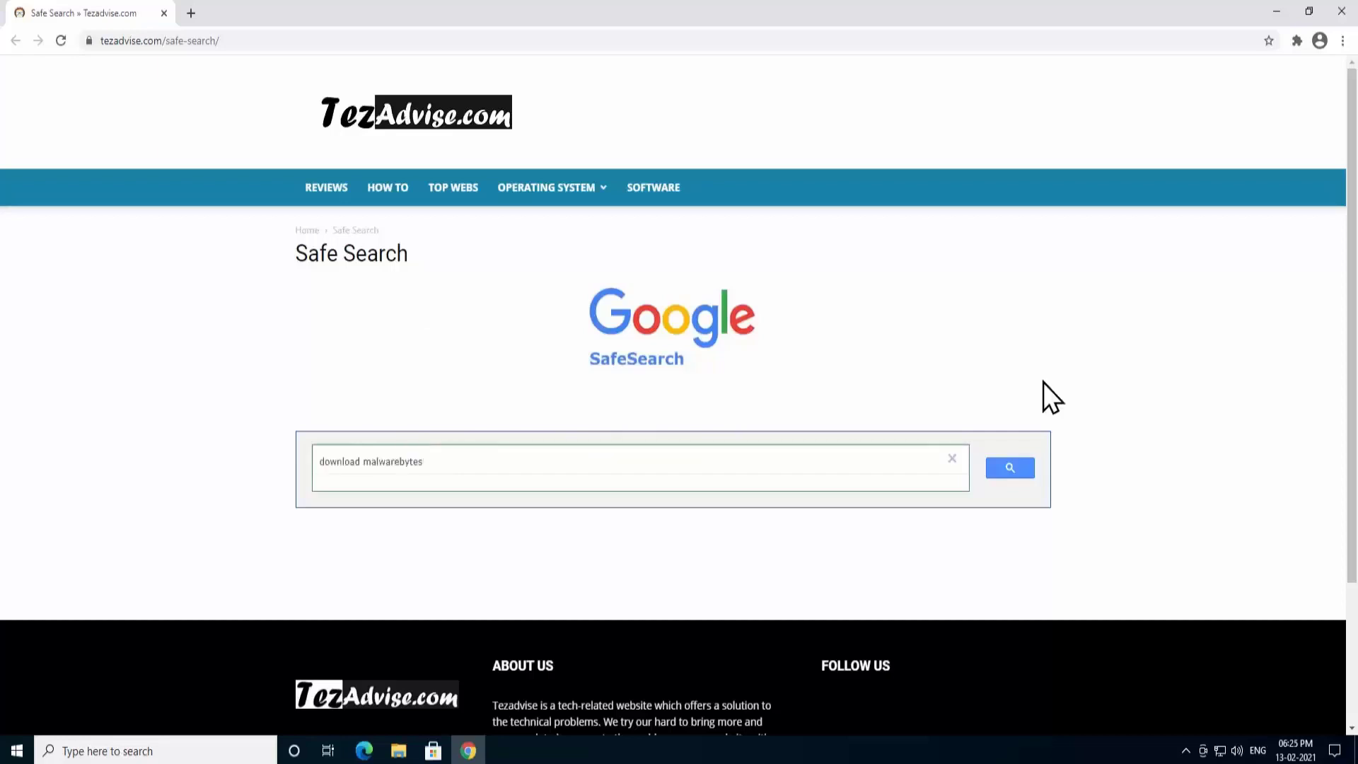
left_click(1021, 473)
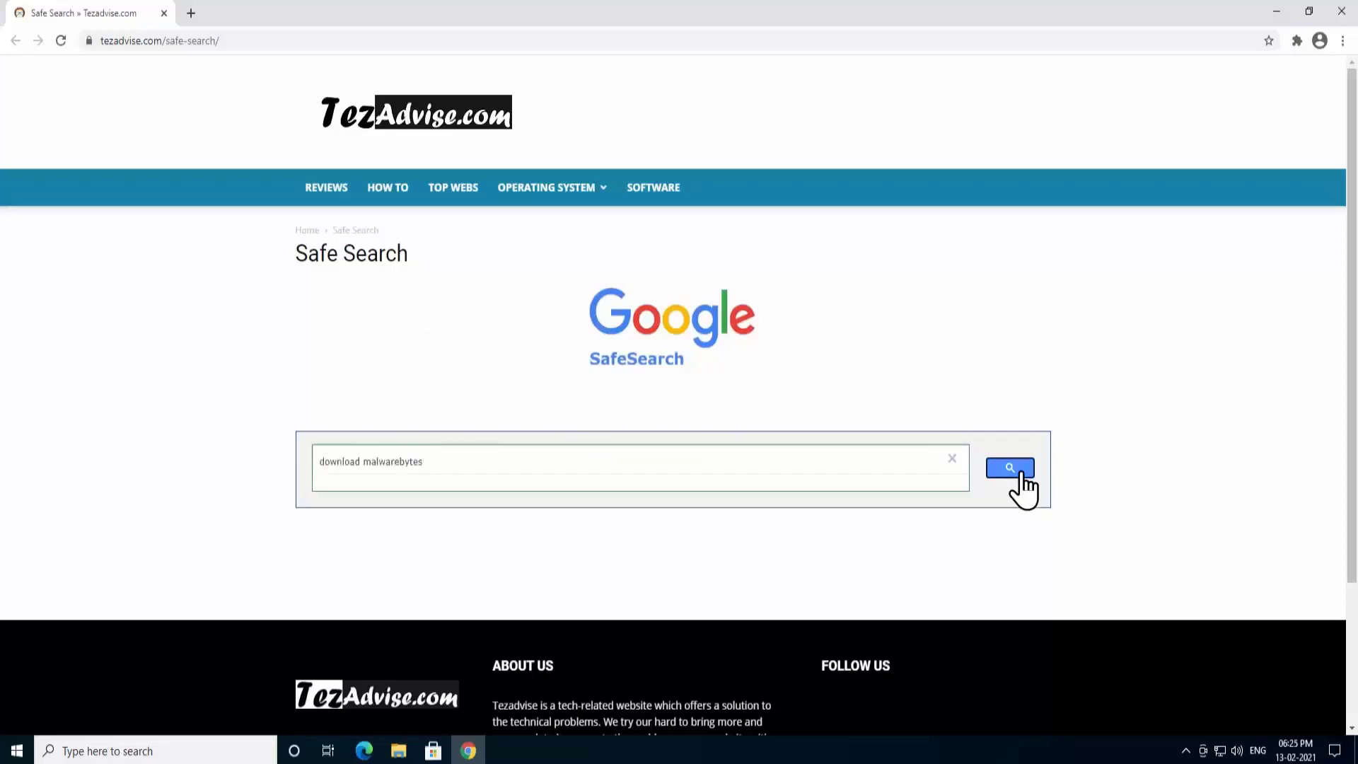
Open the Malwarebytes Download result and download the free version for Windows.
scroll(1106, 338, "down", 5)
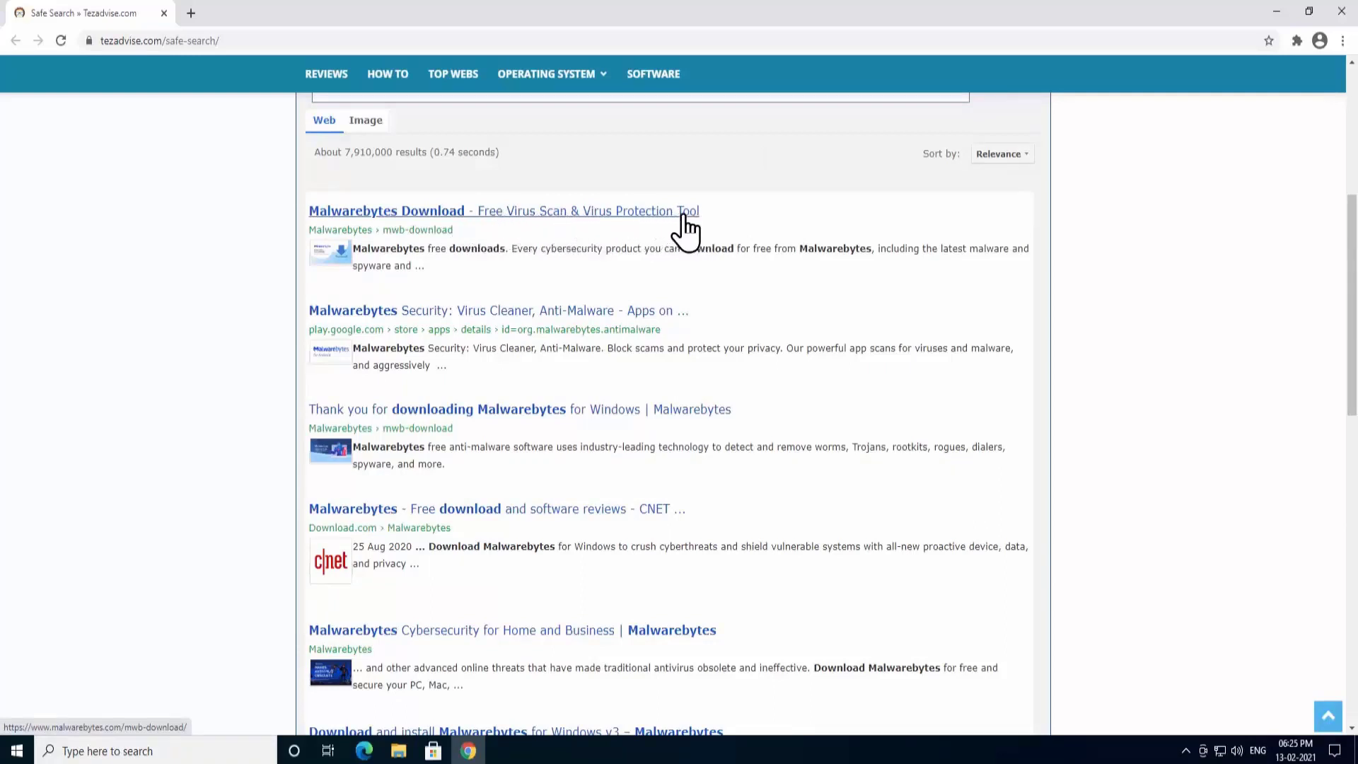
left_click(541, 212)
scroll(569, 302, "down", 3)
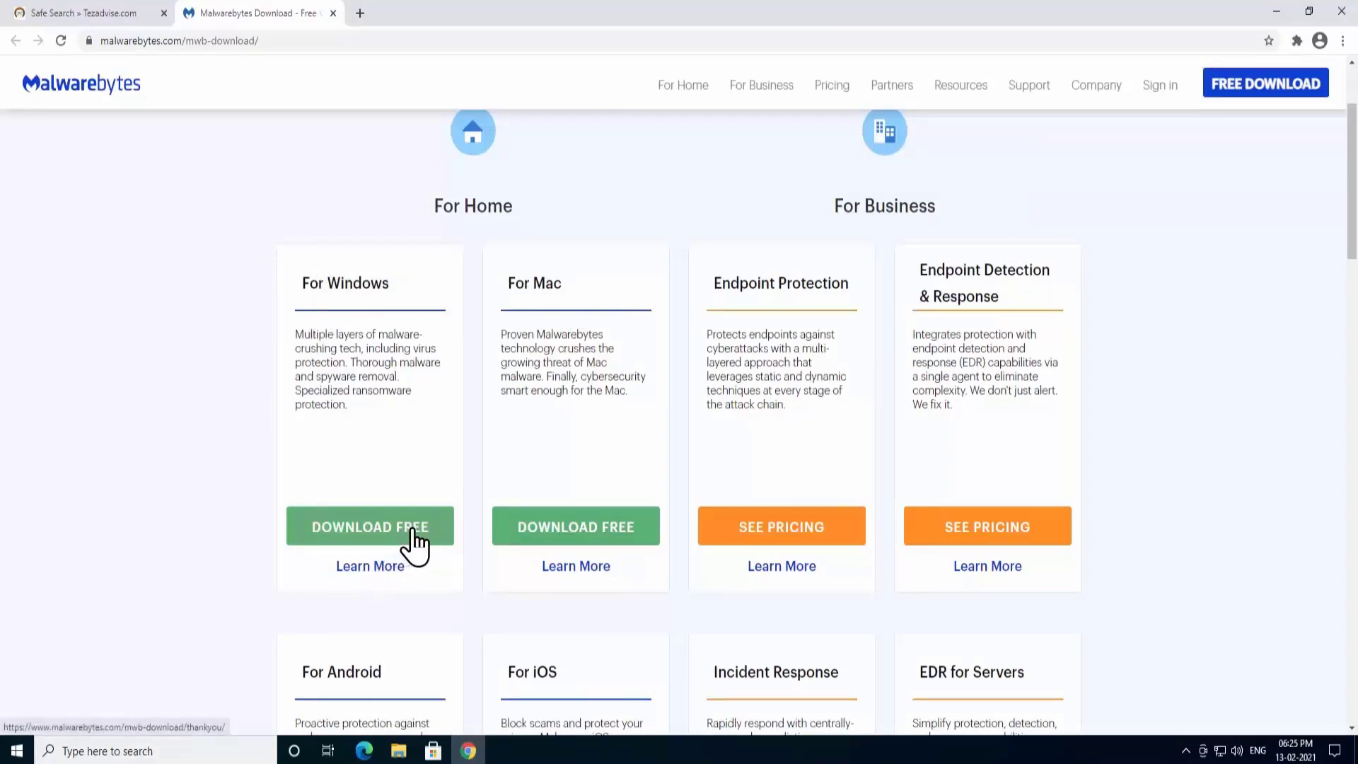
left_click(394, 539)
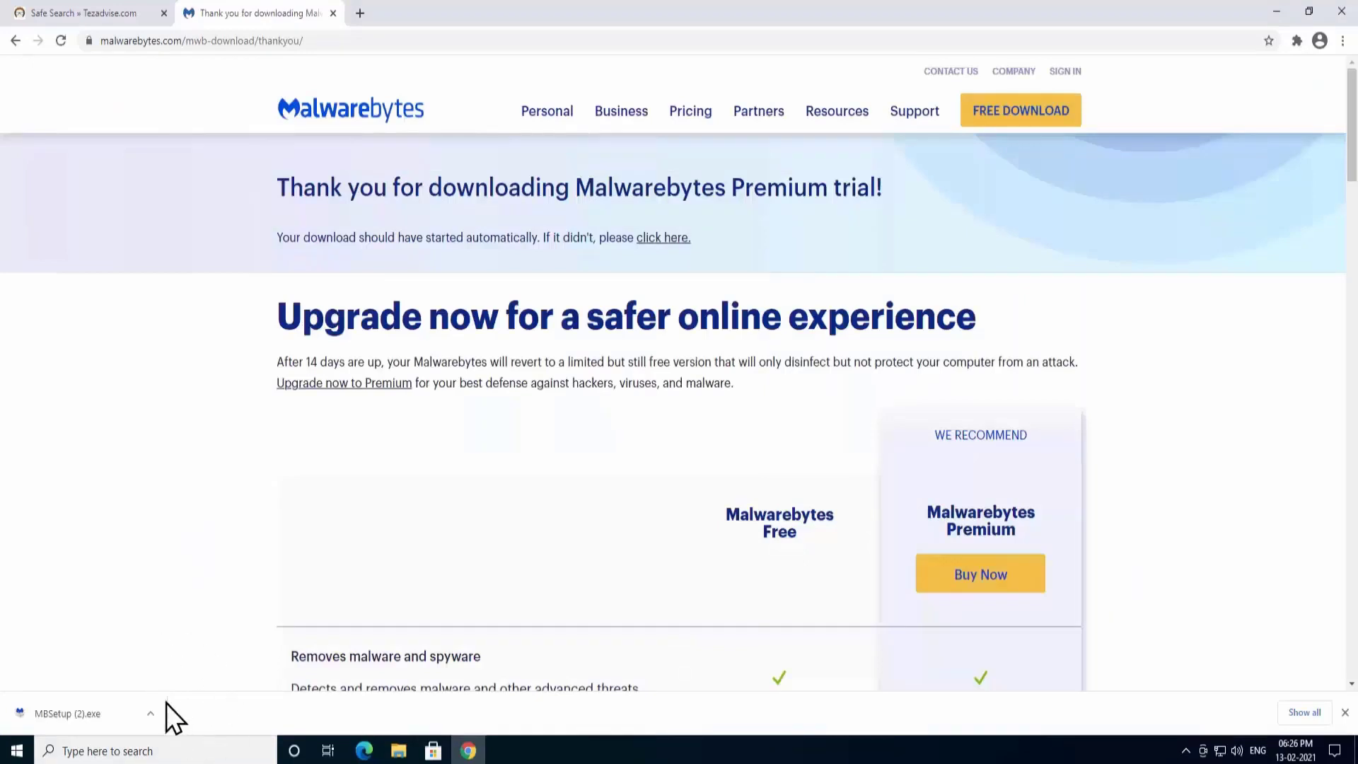
Run the downloaded Malwarebytes installer with permission to make changes, choosing Personal Computer and skipping Browser Guard.
left_click(78, 715)
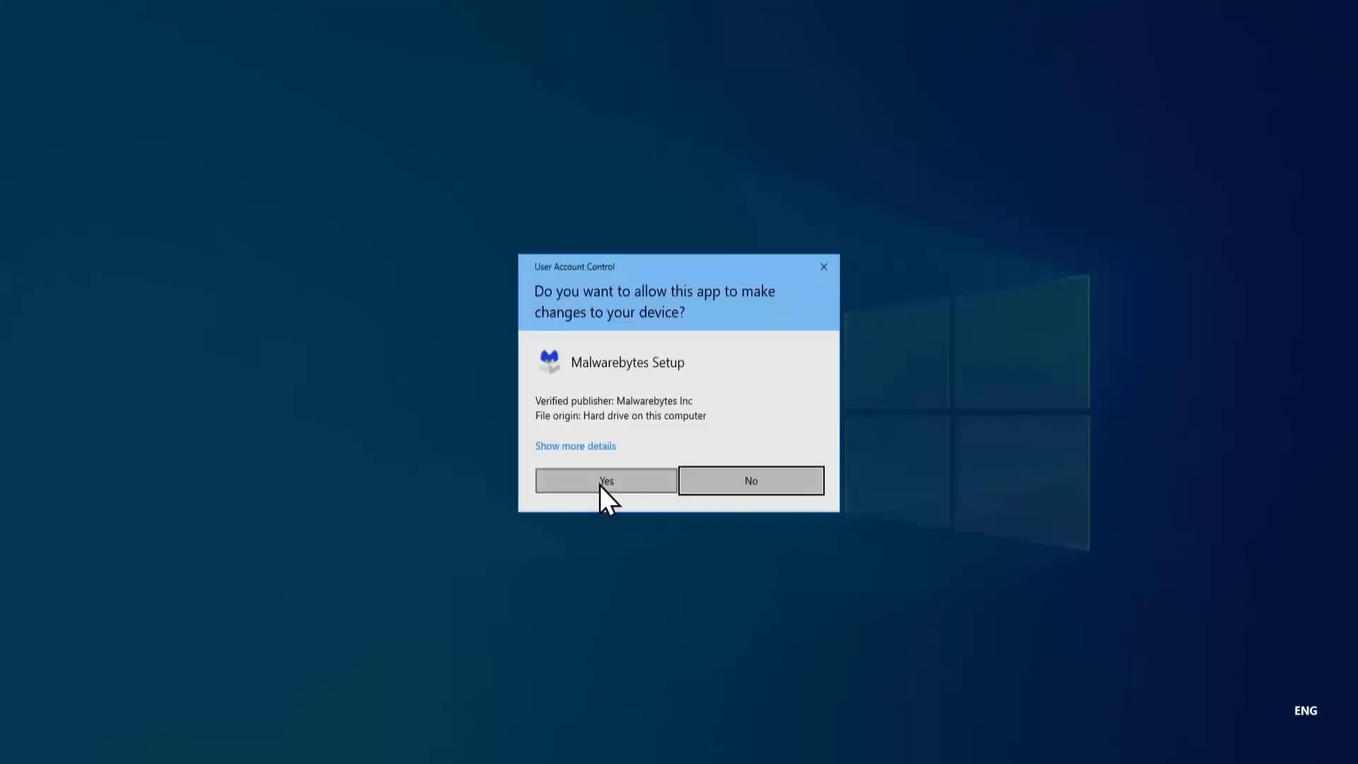
left_click(599, 485)
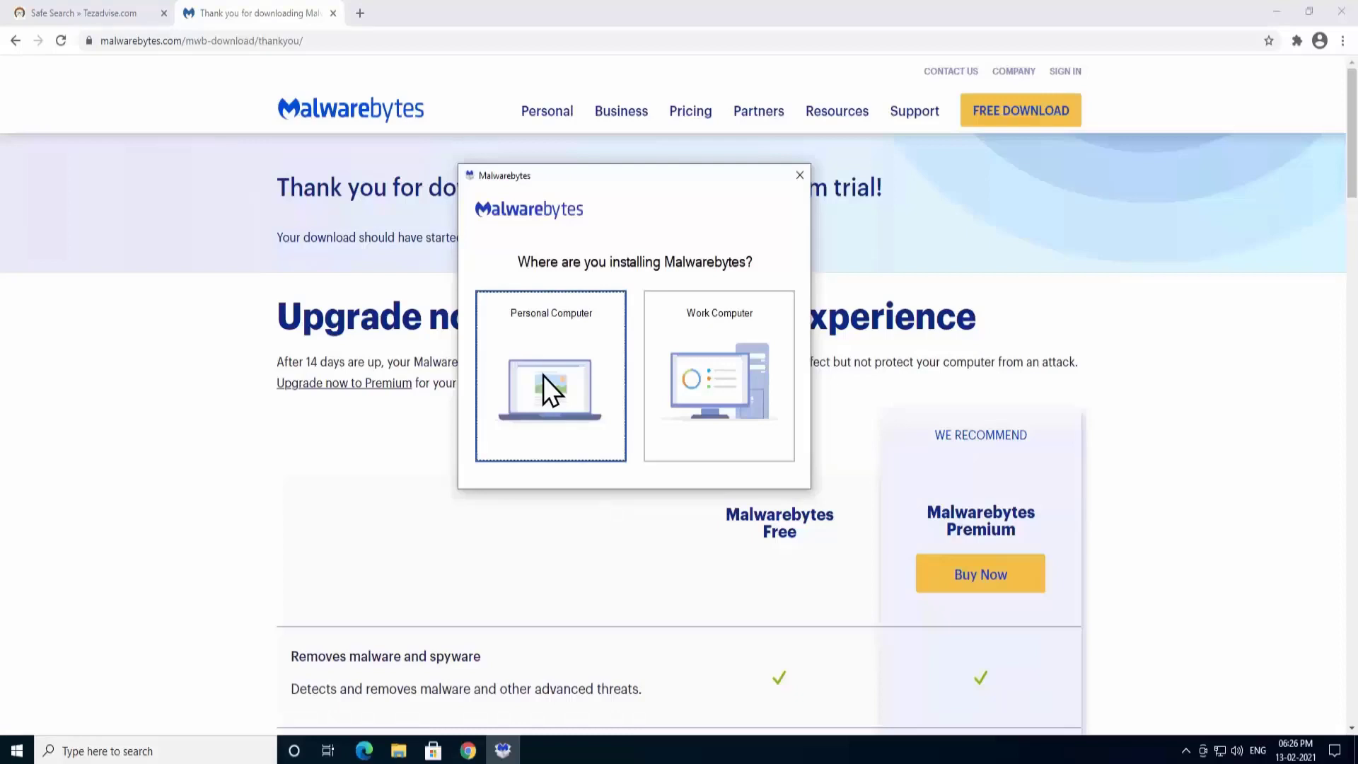
left_click(543, 377)
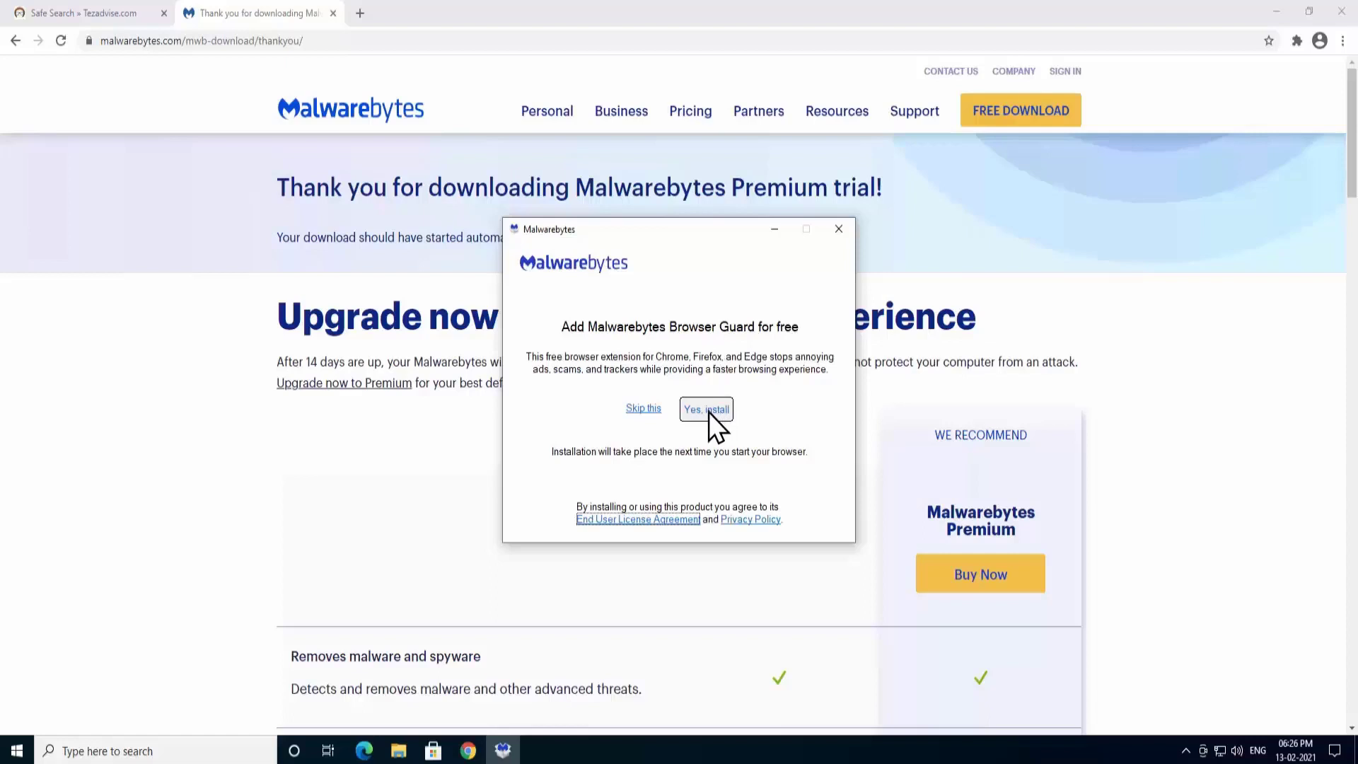
left_click(644, 408)
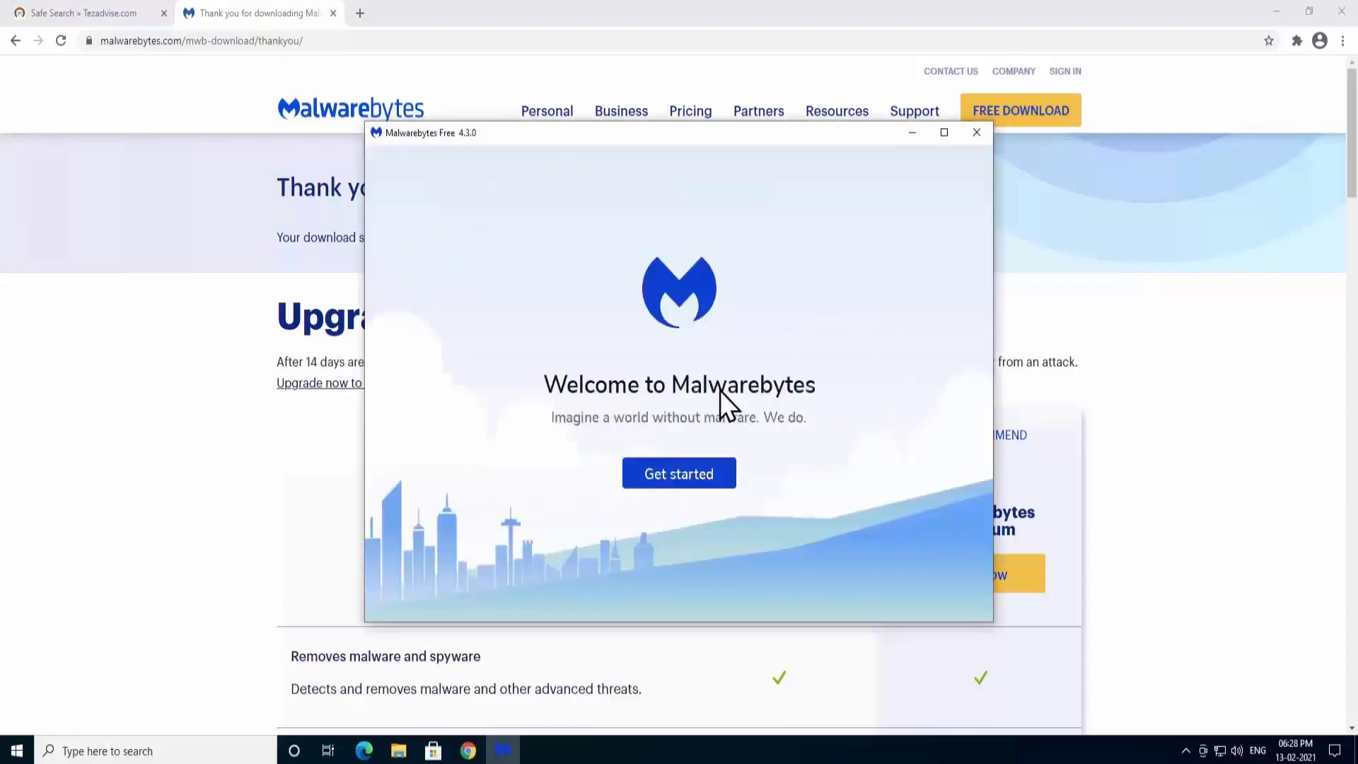
Get past the Malwarebytes welcome pages into the free Premium trial without giving an email, and start a scan.
left_click(711, 479)
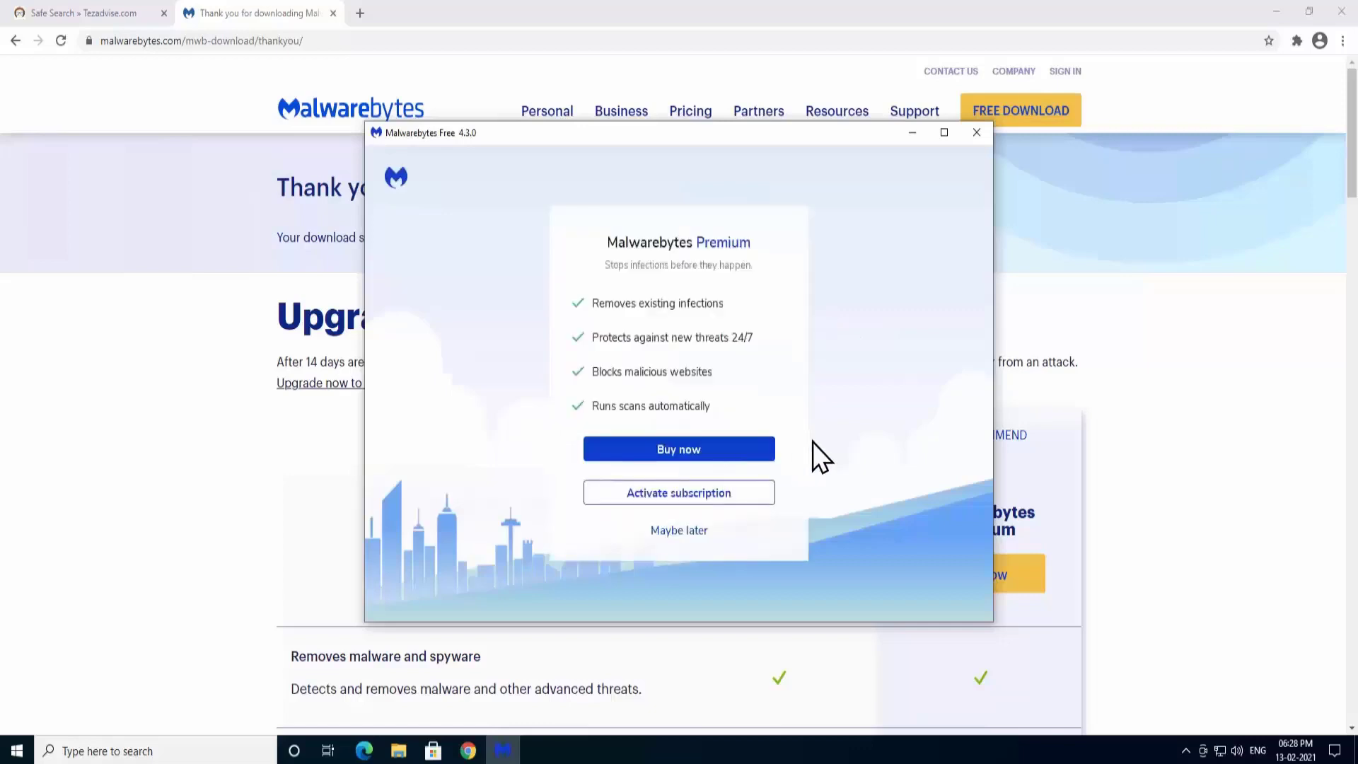
left_click(687, 534)
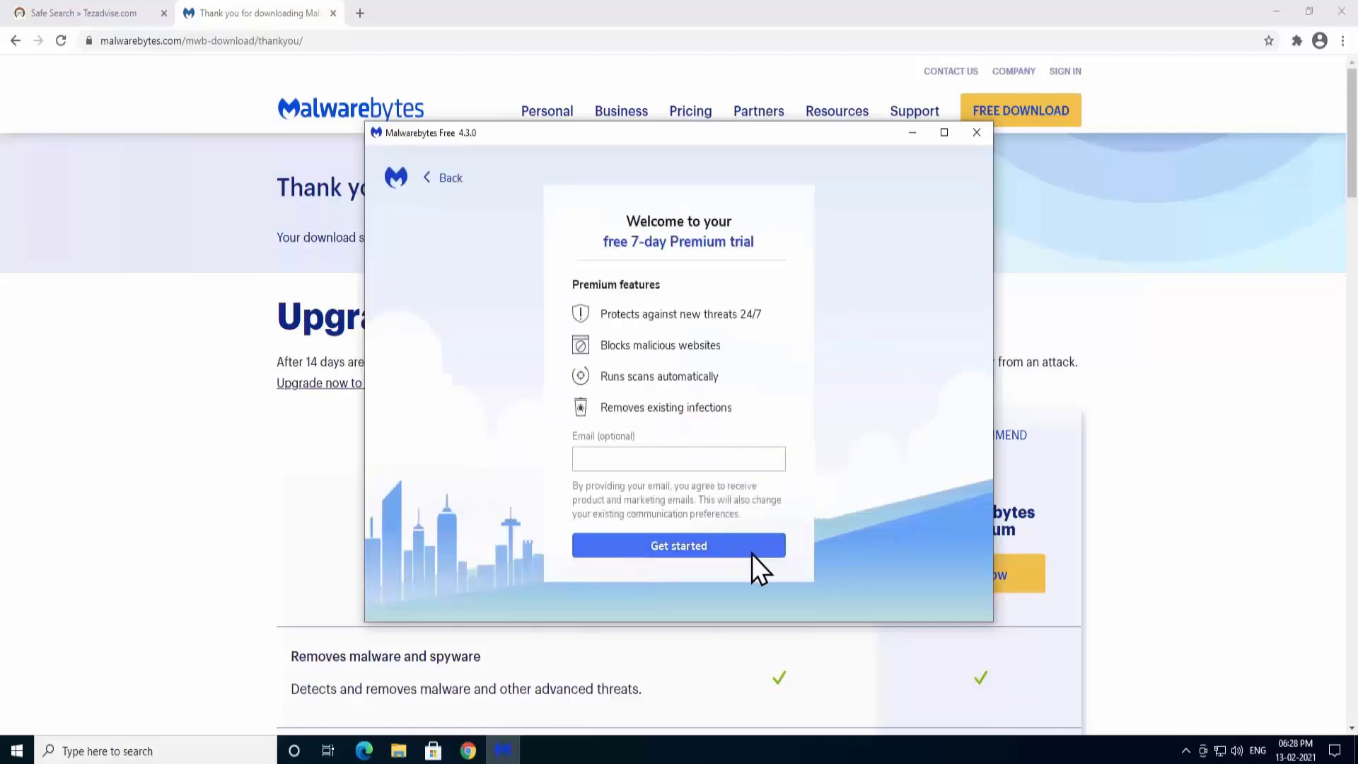
left_click(752, 554)
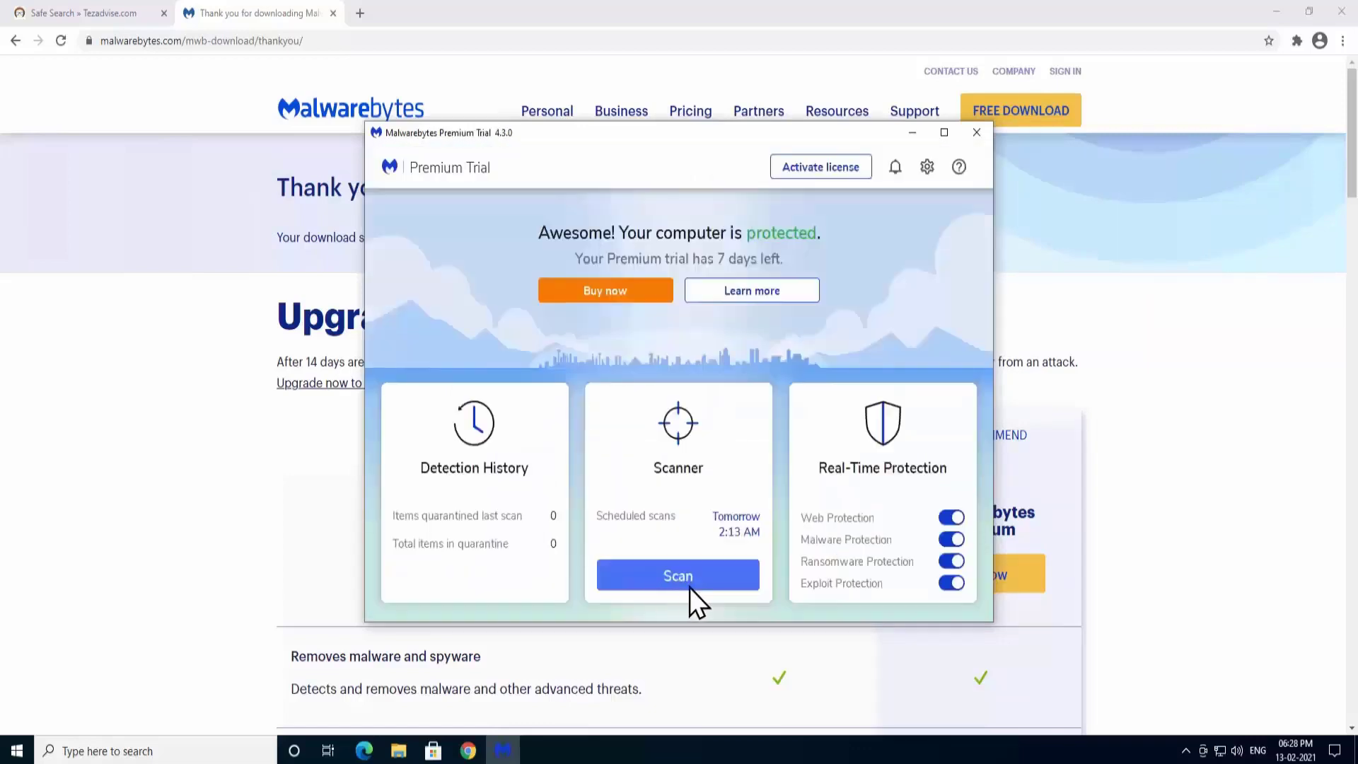
left_click(696, 583)
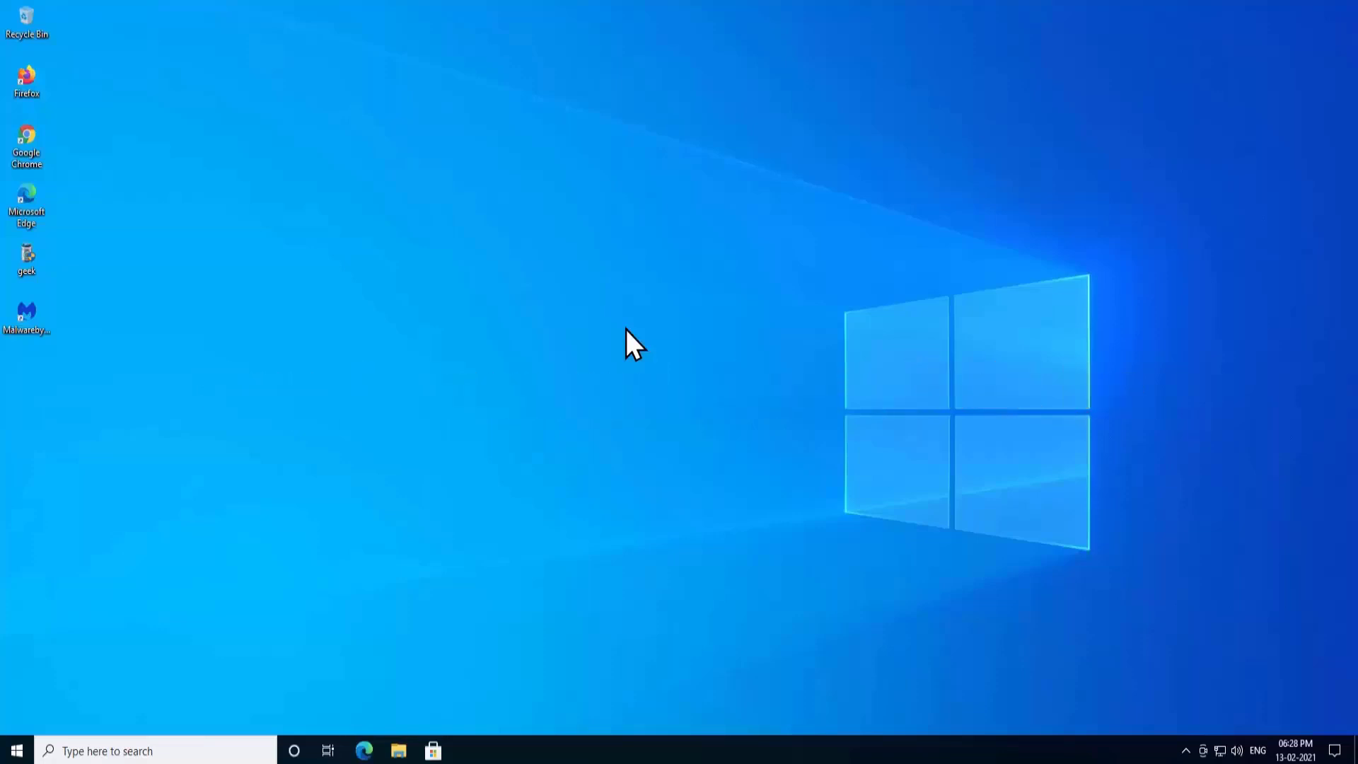
Switch to Google Chrome, search for "download msvcp140.dll" and open the DLL-files.com result at its list of versions.
double_click(26, 145)
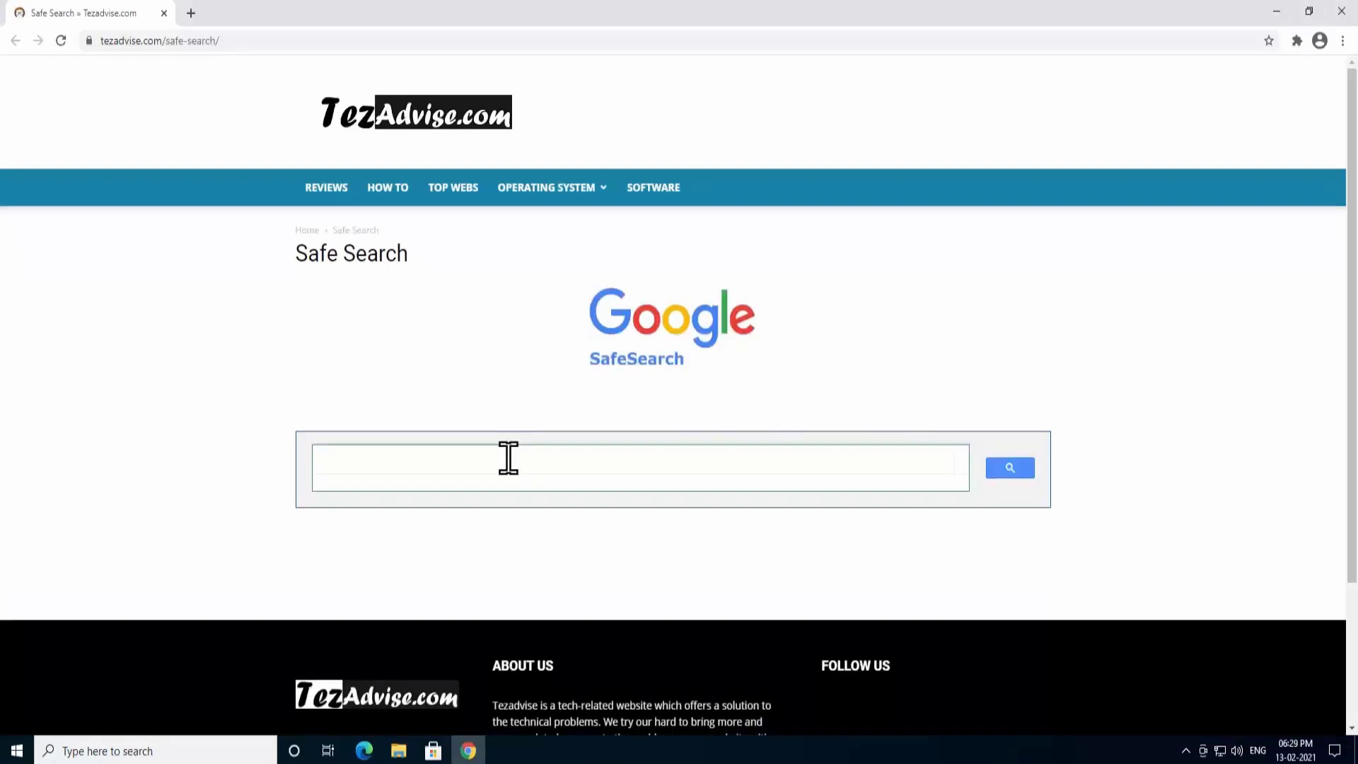
type("download msvcp140.dll")
key("Return")
scroll(1235, 336, "down", 4)
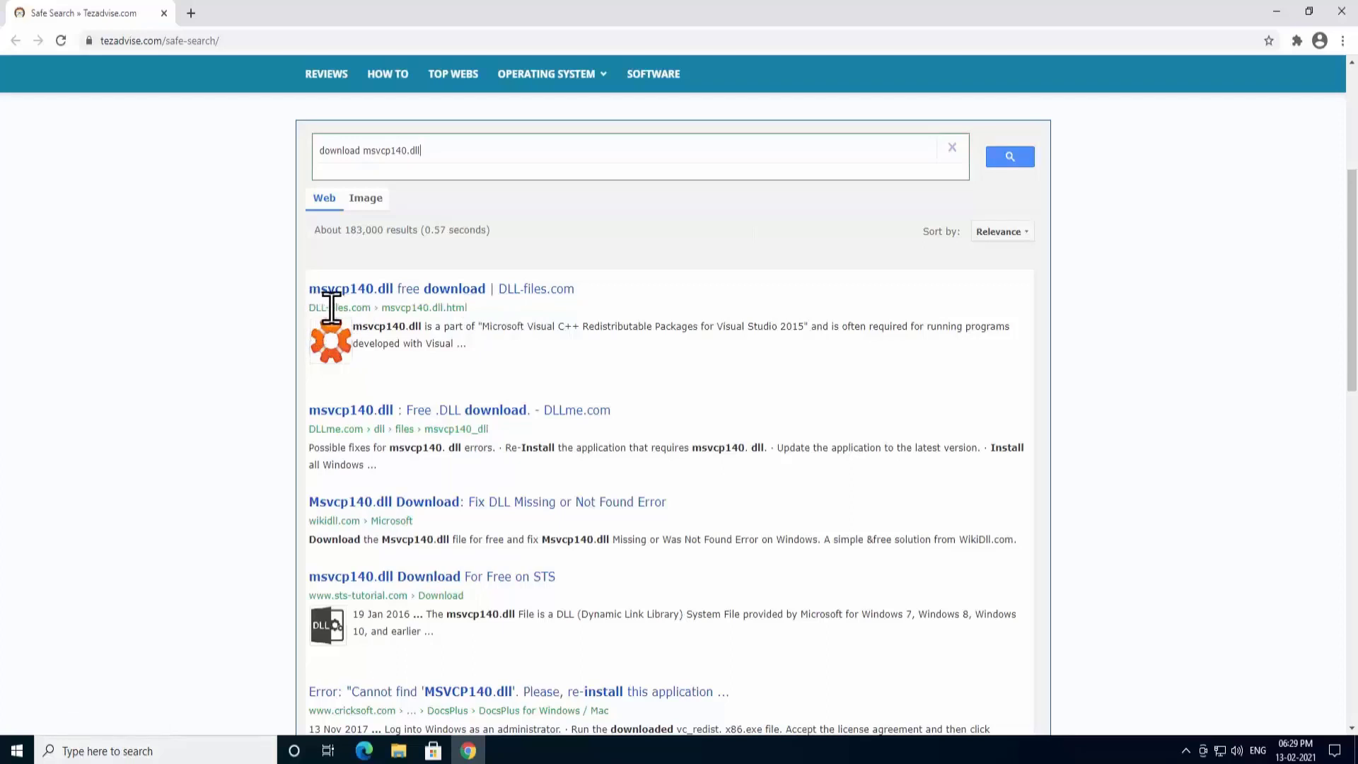
left_click(424, 290)
scroll(572, 279, "down", 10)
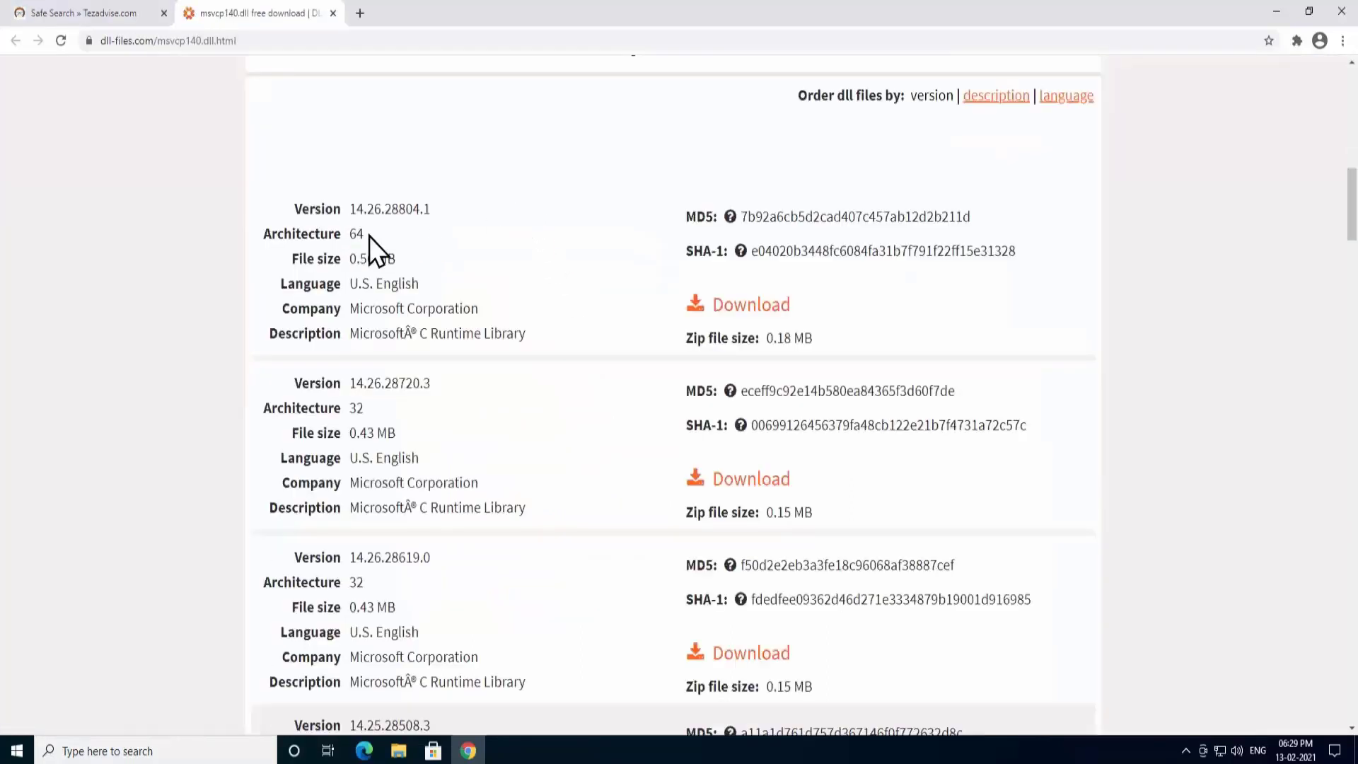
Compare the architecture listed for the msvcp140.dll versions with the PC's system type in the Windows About settings.
double_click(355, 408)
left_click(464, 411)
left_click(18, 751)
left_click(19, 679)
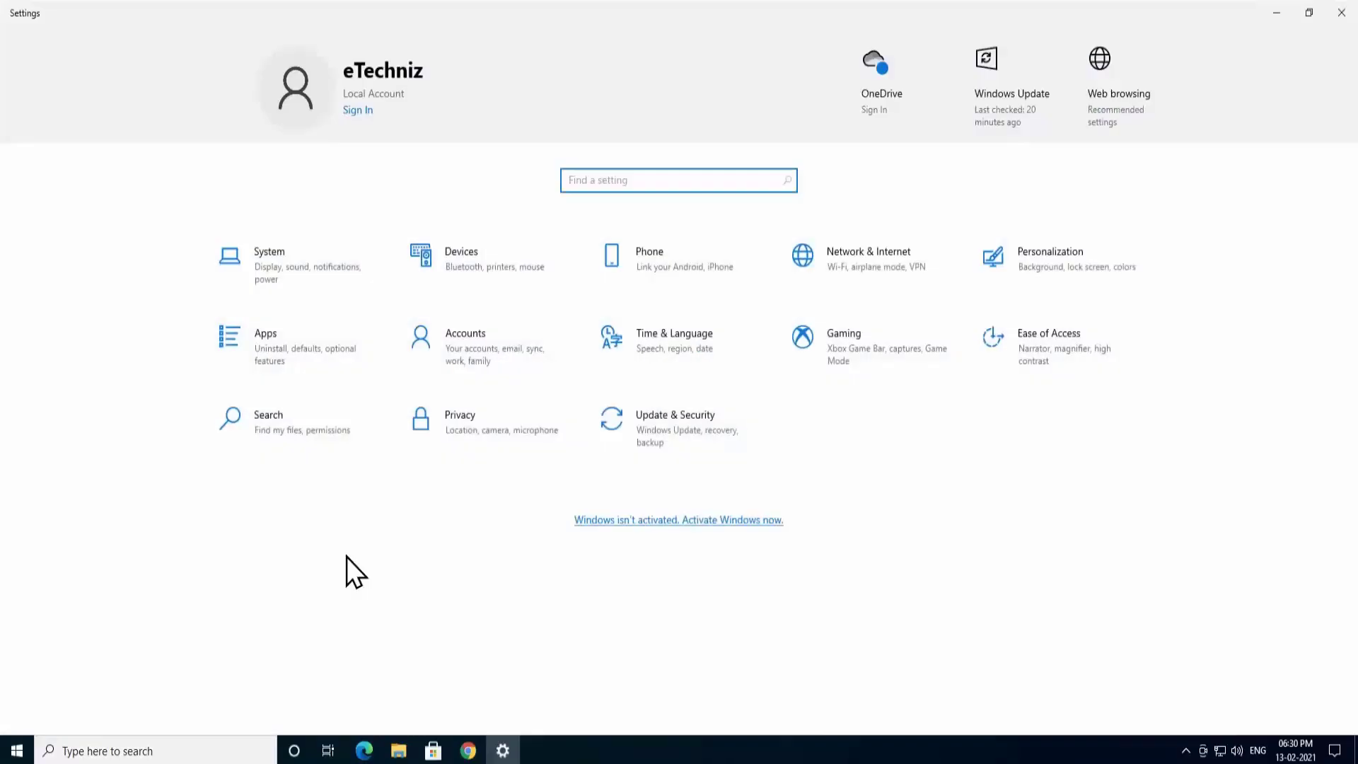
left_click(349, 263)
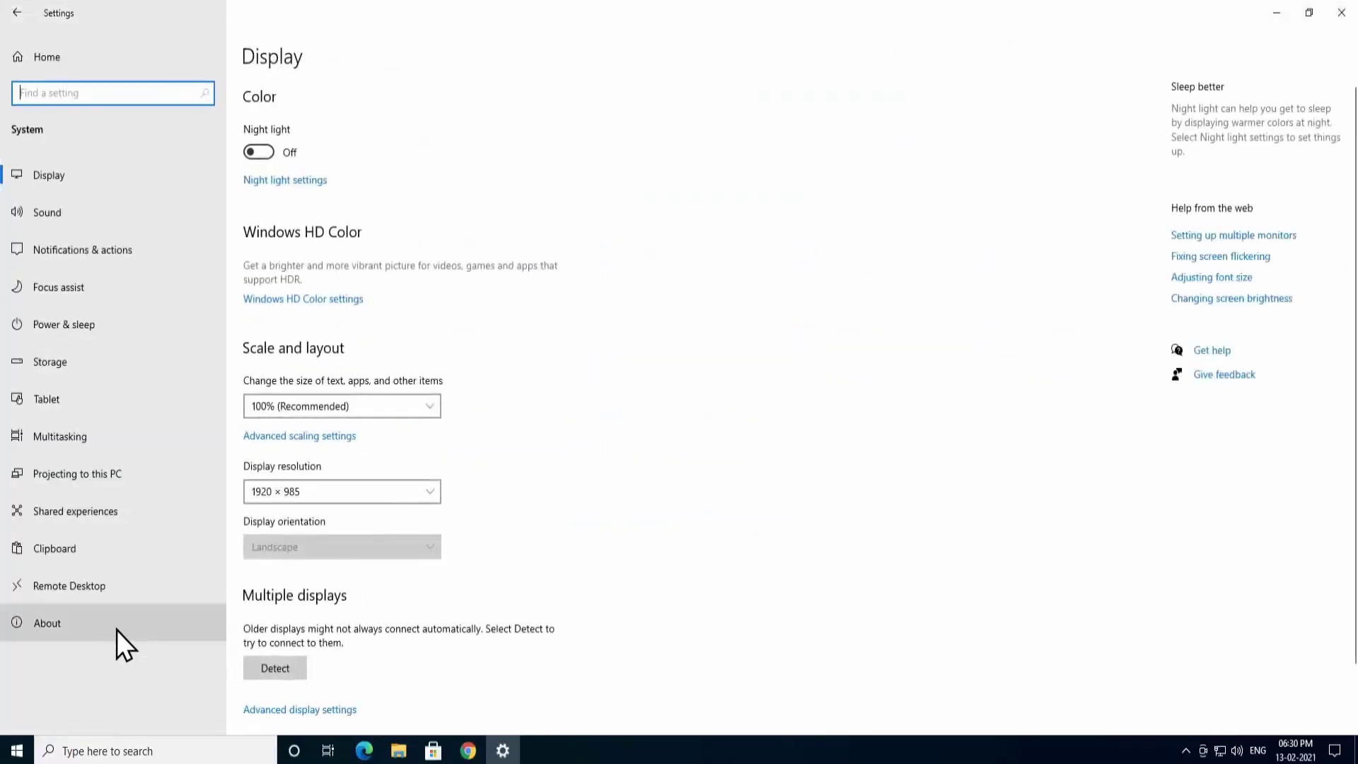
left_click(66, 629)
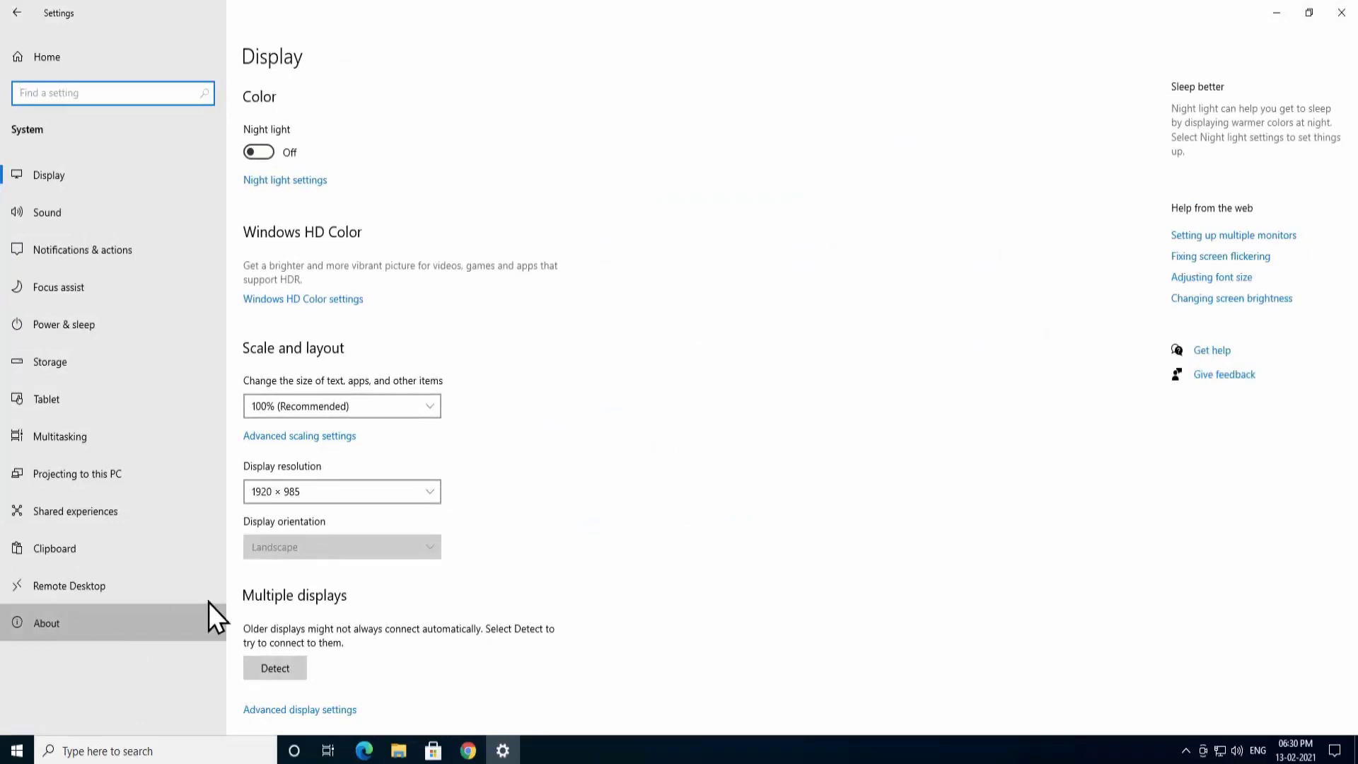
left_click_drag(326, 313, 537, 317)
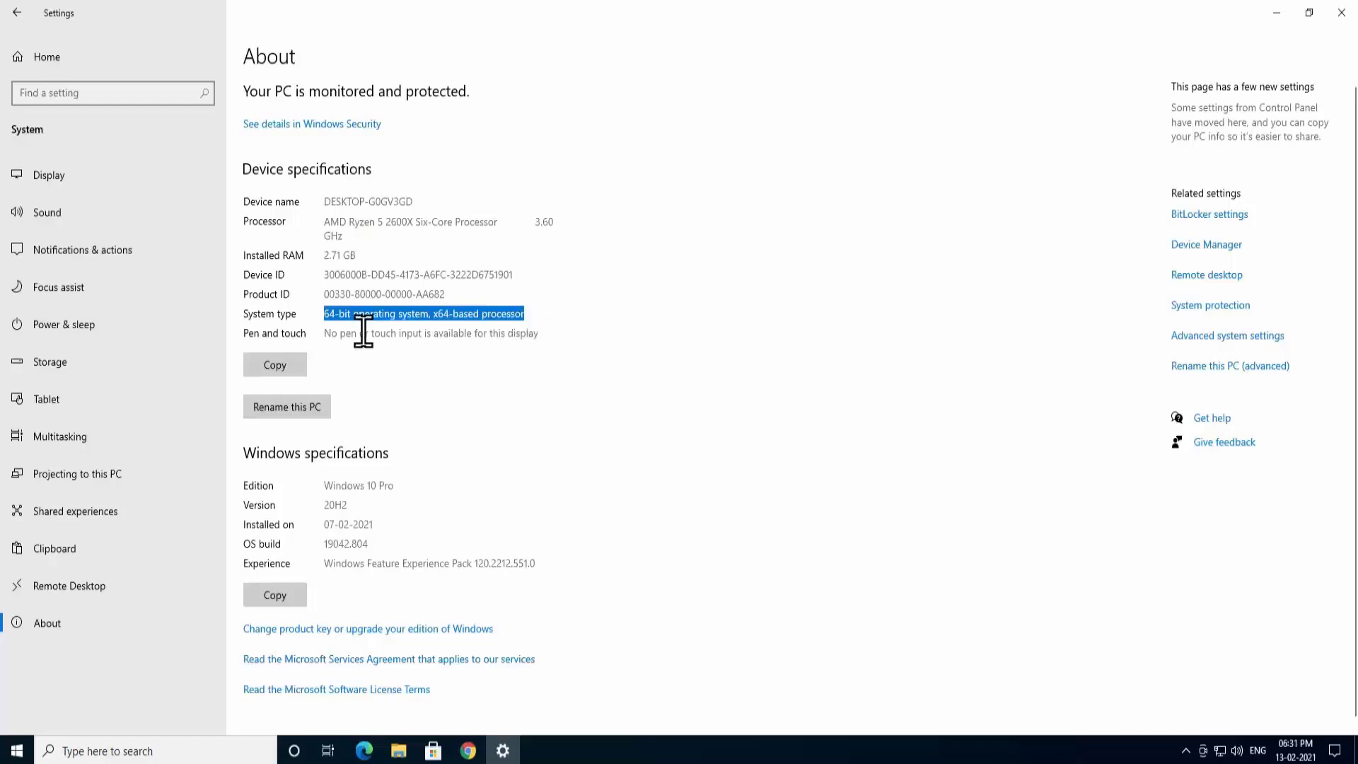
left_click(1349, 20)
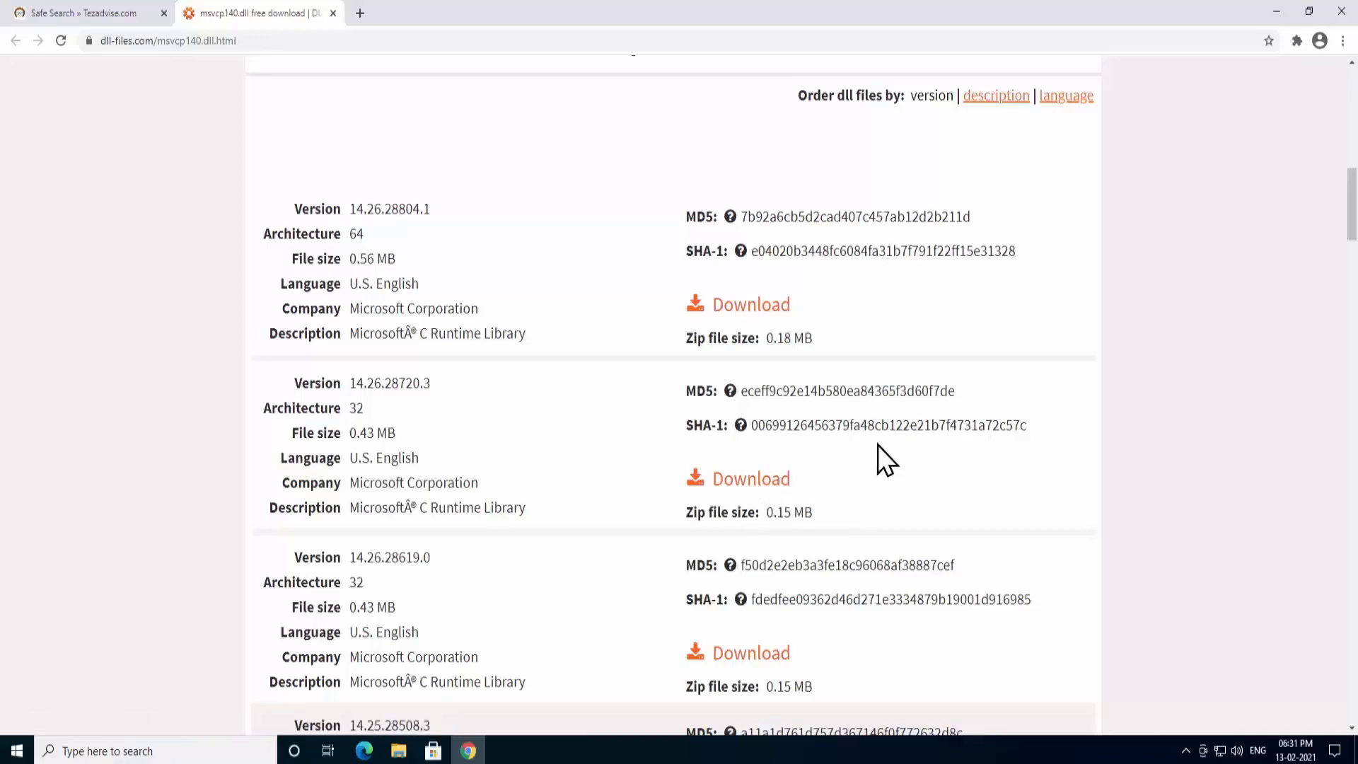
Download the 32-bit msvcp140.dll version 14.26.28720.3 and open the downloaded msvcp140.zip archive.
left_click(755, 480)
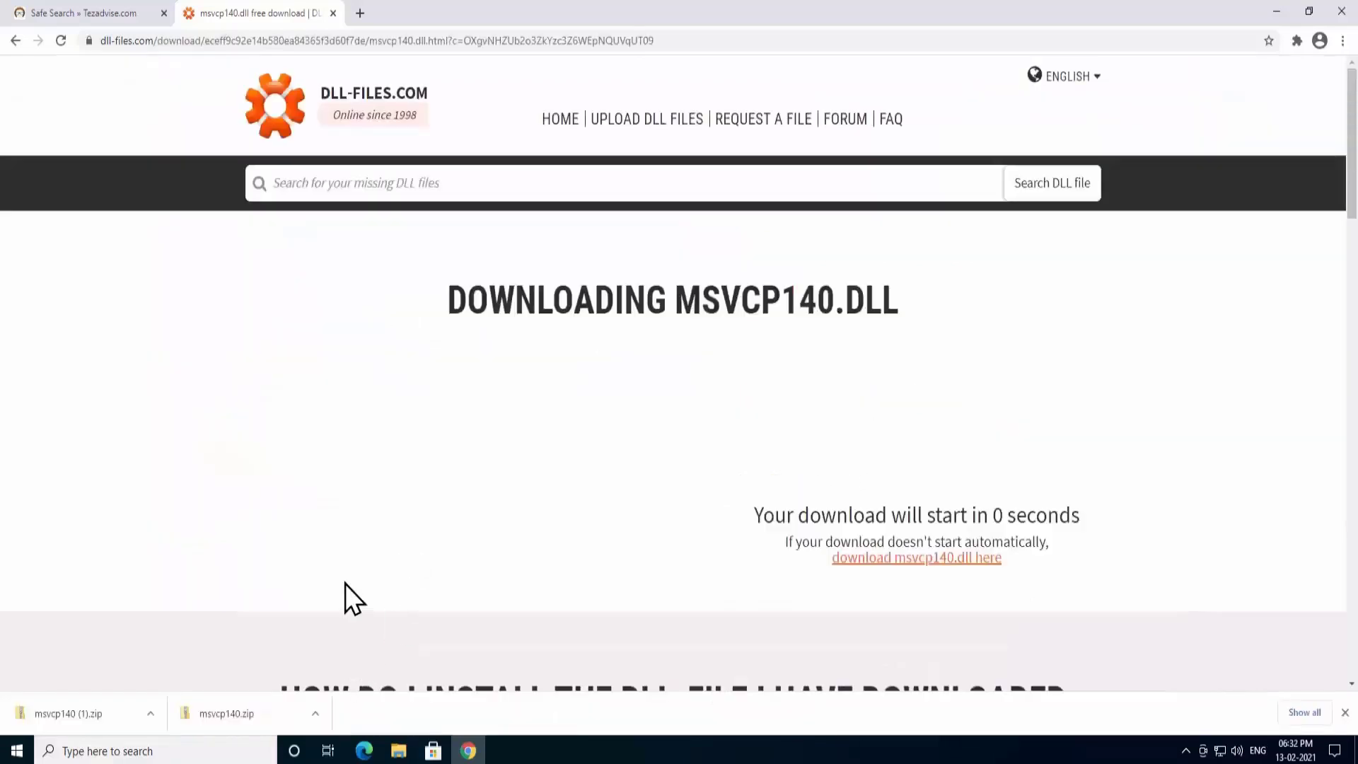
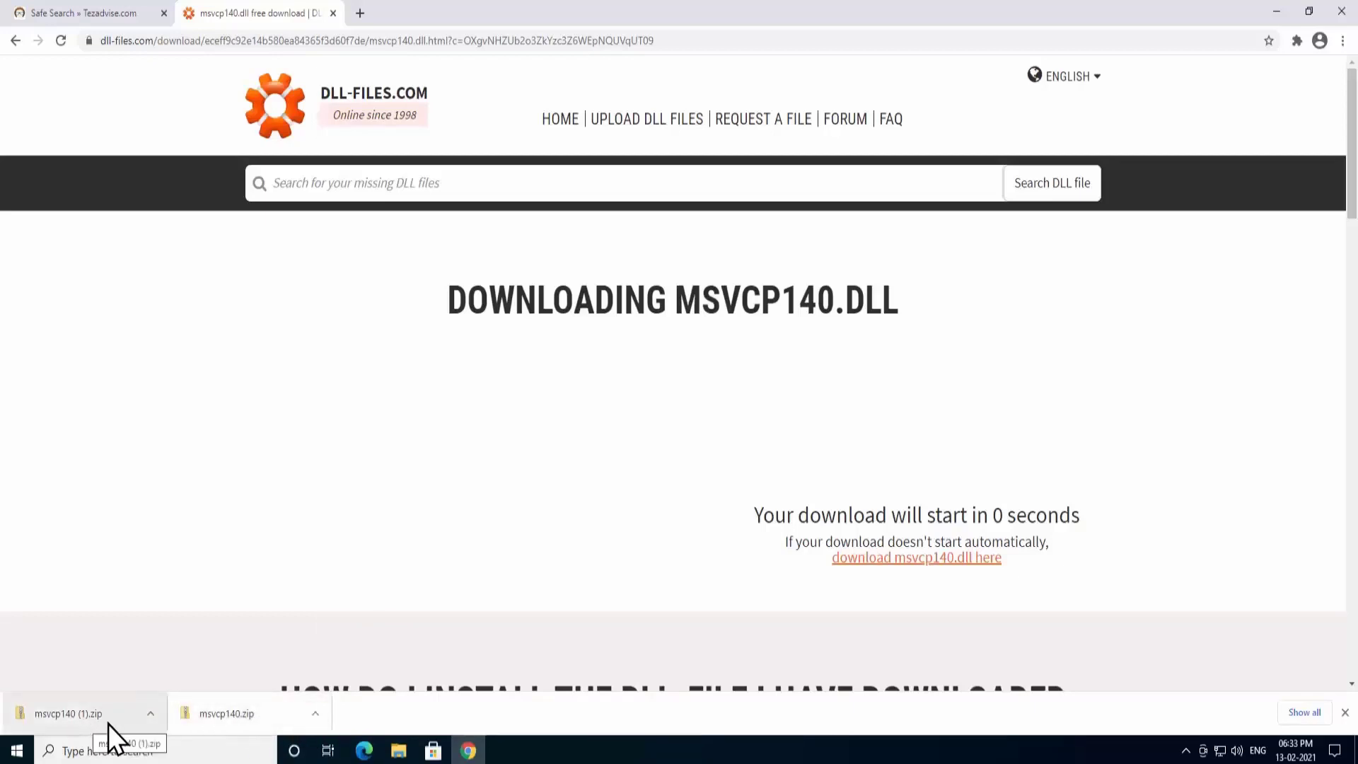
left_click(316, 714)
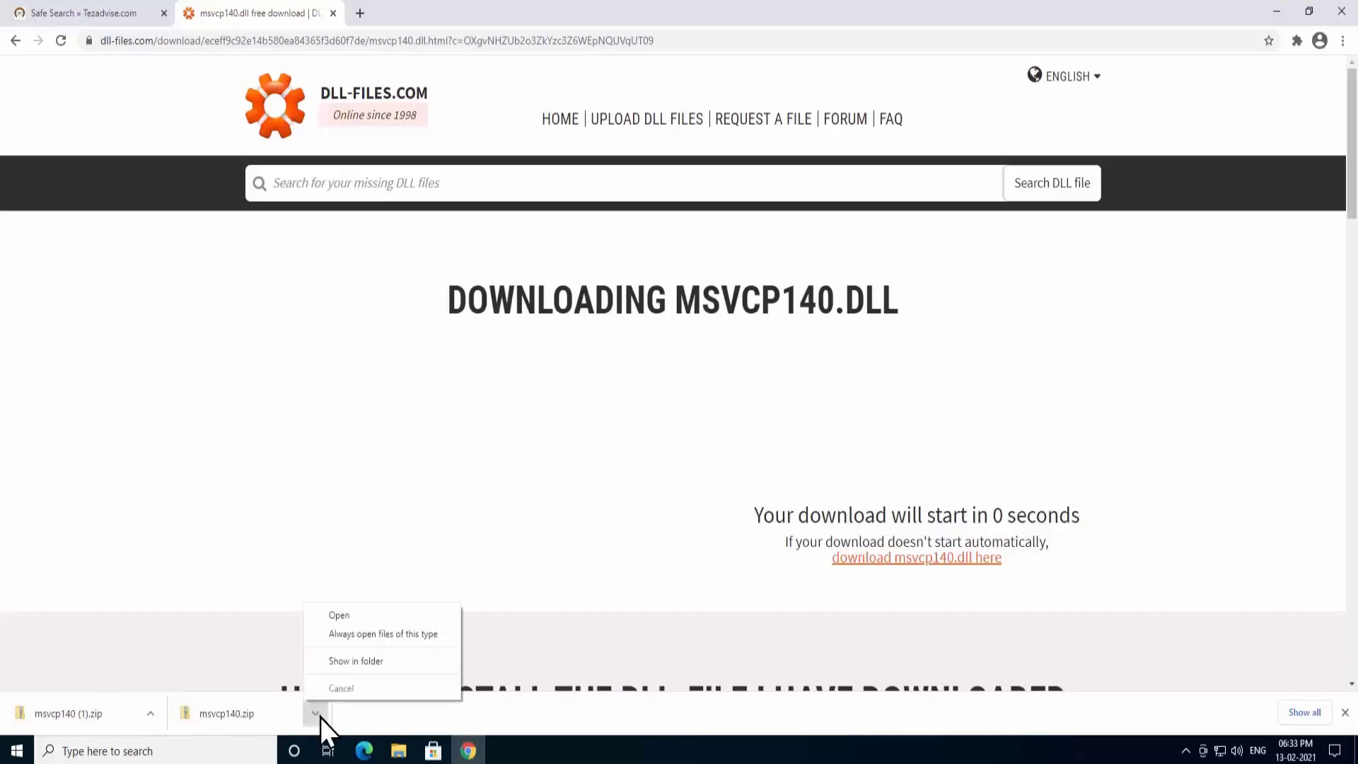
left_click(371, 619)
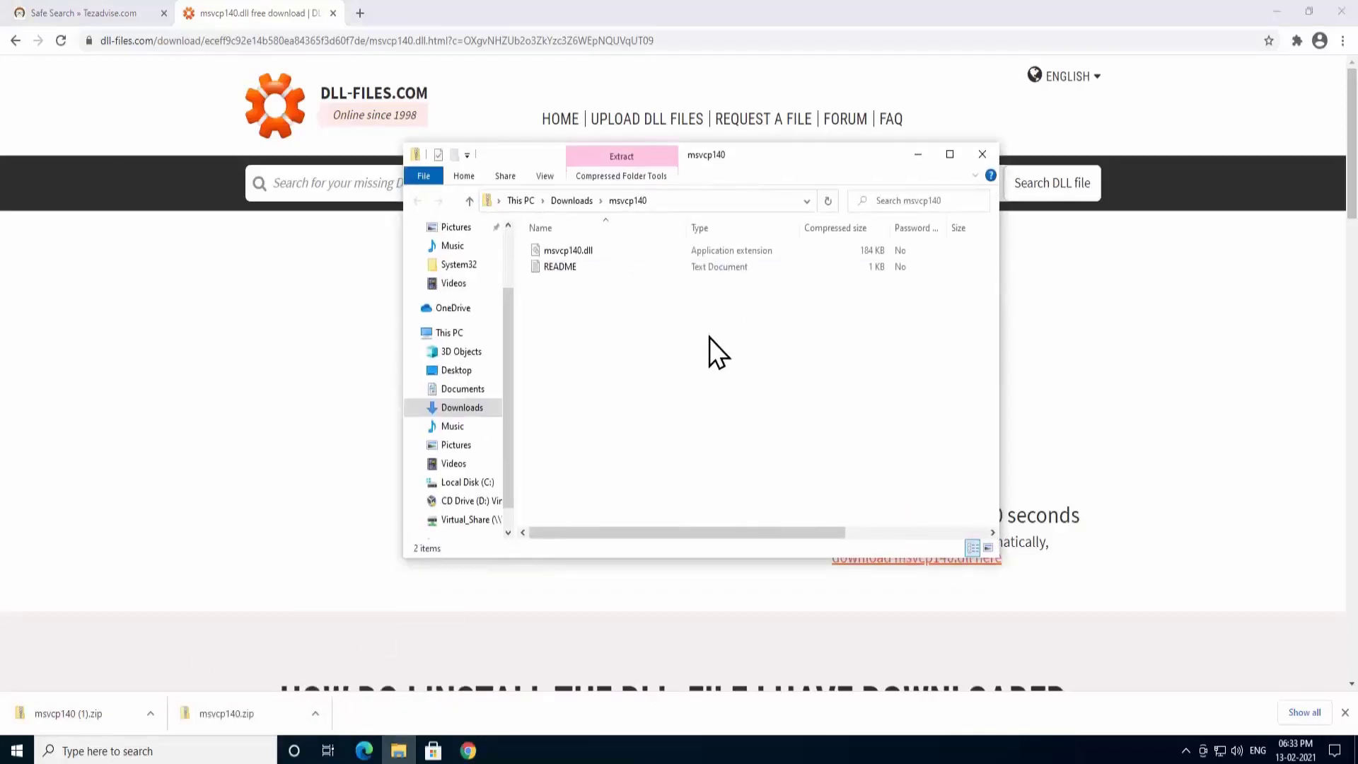
Go to the Downloads folder and rename the 64-bit DLL archive as msvcp140 64.
left_click(572, 201)
left_click(612, 294)
type("64")
Rename the 32-bit DLL archive in the Downloads folder as msvcp140 32.
right_click(613, 273)
left_click(678, 566)
left_click(602, 273)
key("BackSpace")
key("BackSpace")
key("BackSpace")
type("32")
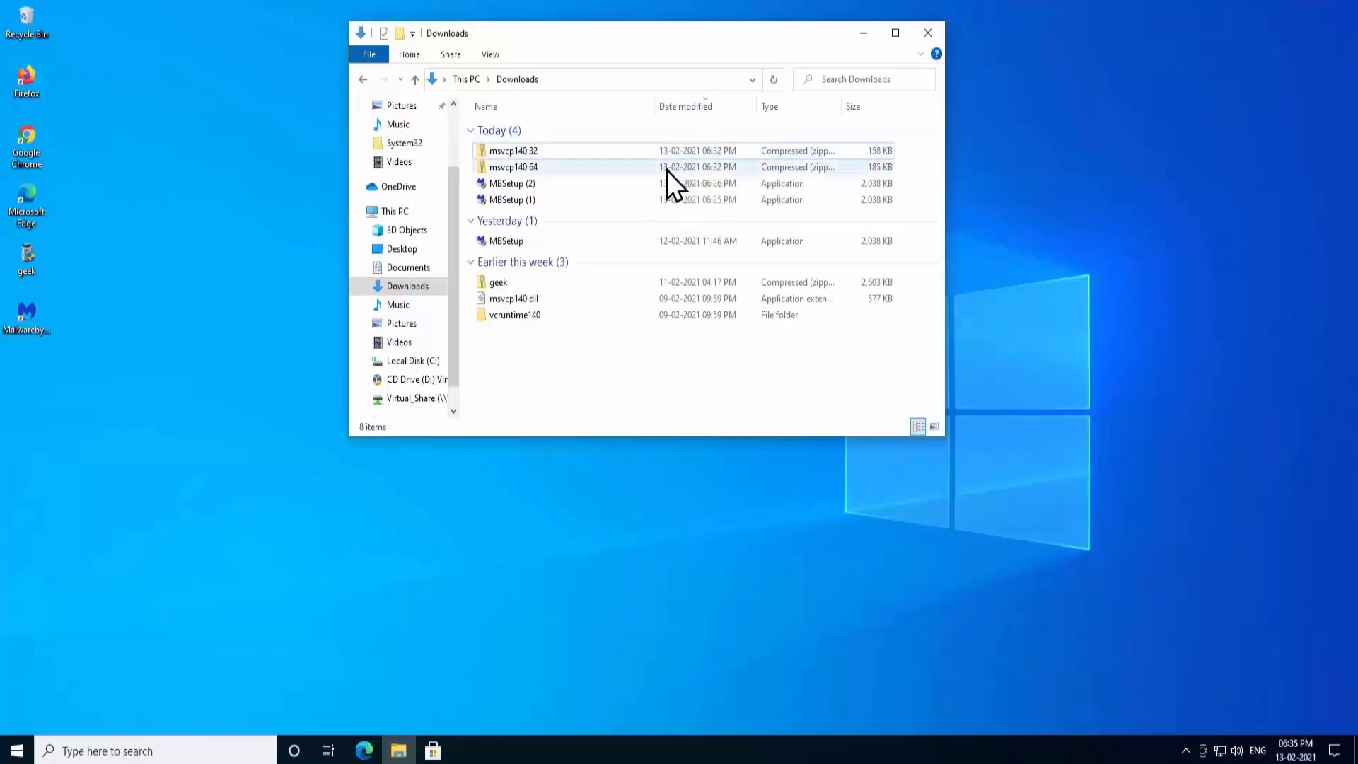
Shrink the Downloads window and place it in the upper-left corner of the desktop.
left_click_drag(944, 435, 917, 415)
left_click_drag(769, 45, 459, 29)
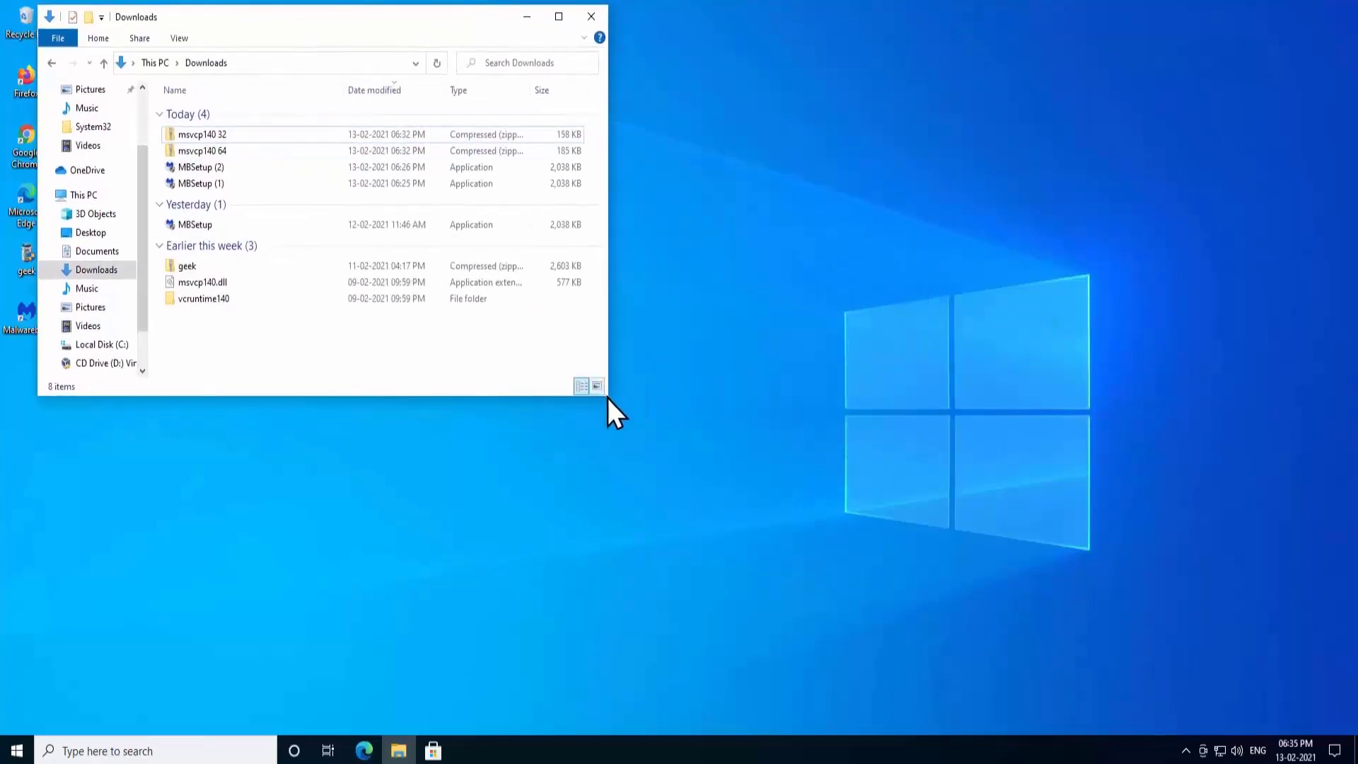
left_click_drag(609, 397, 521, 327)
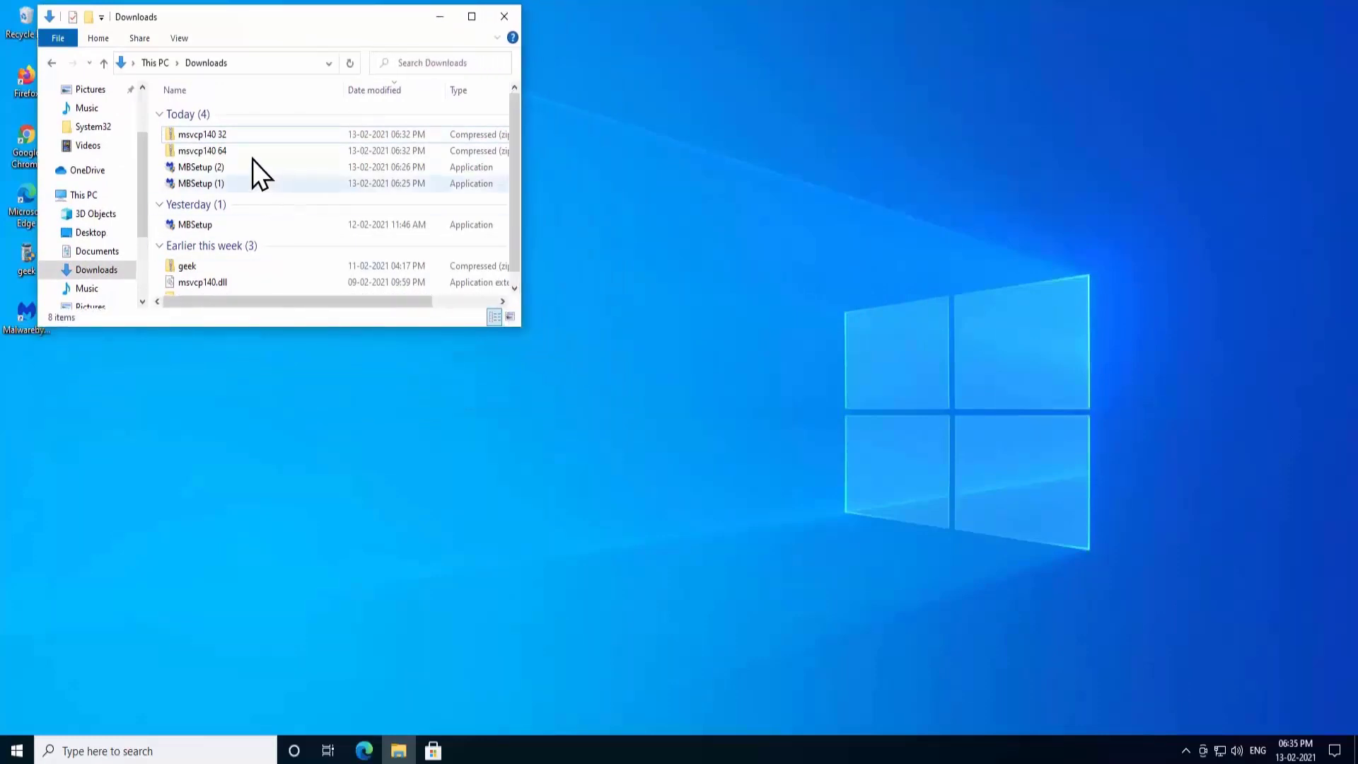
Open the msvcp140 64 archive in its own window and place a second Downloads window beside it.
right_click(250, 155)
left_click(239, 153)
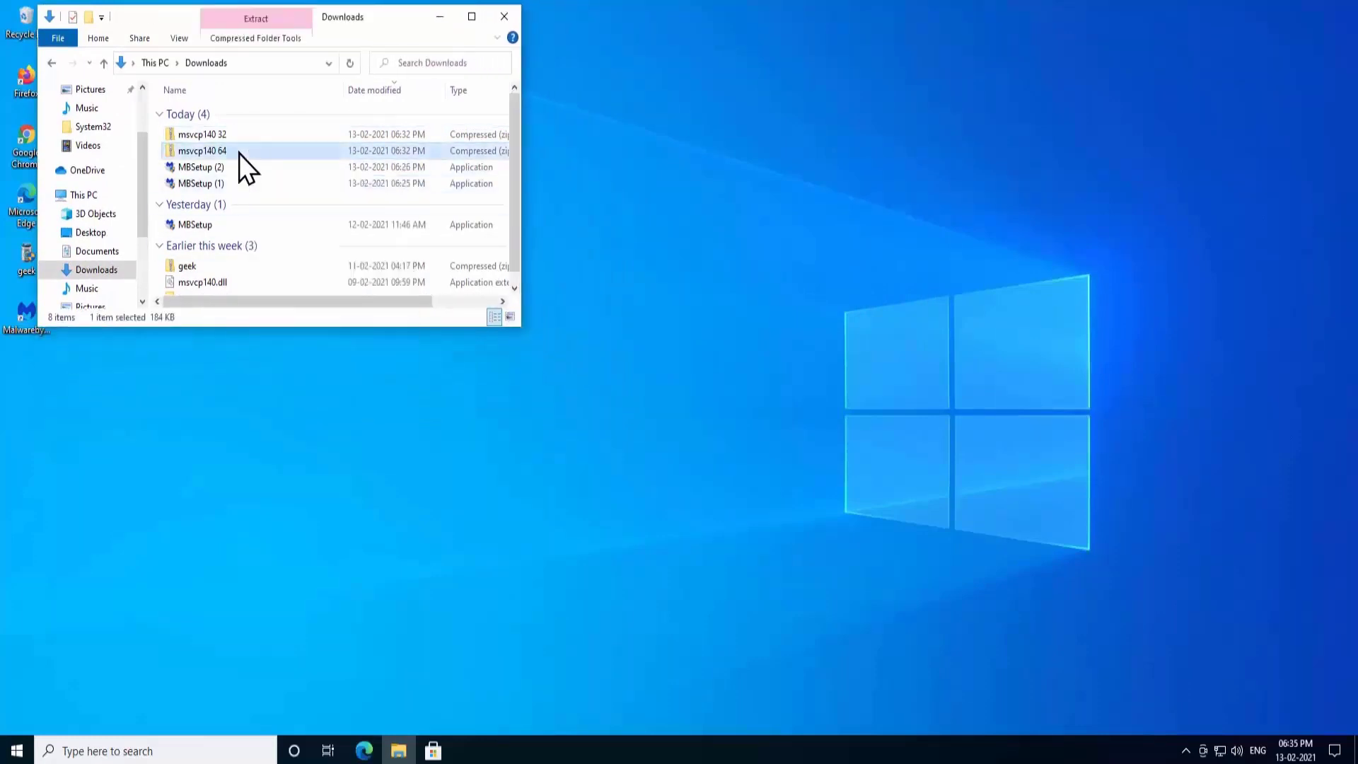
right_click(240, 154)
left_click(253, 163)
key("super+r")
left_click_drag(329, 44, 1049, 50)
left_click(834, 154)
left_click(941, 167)
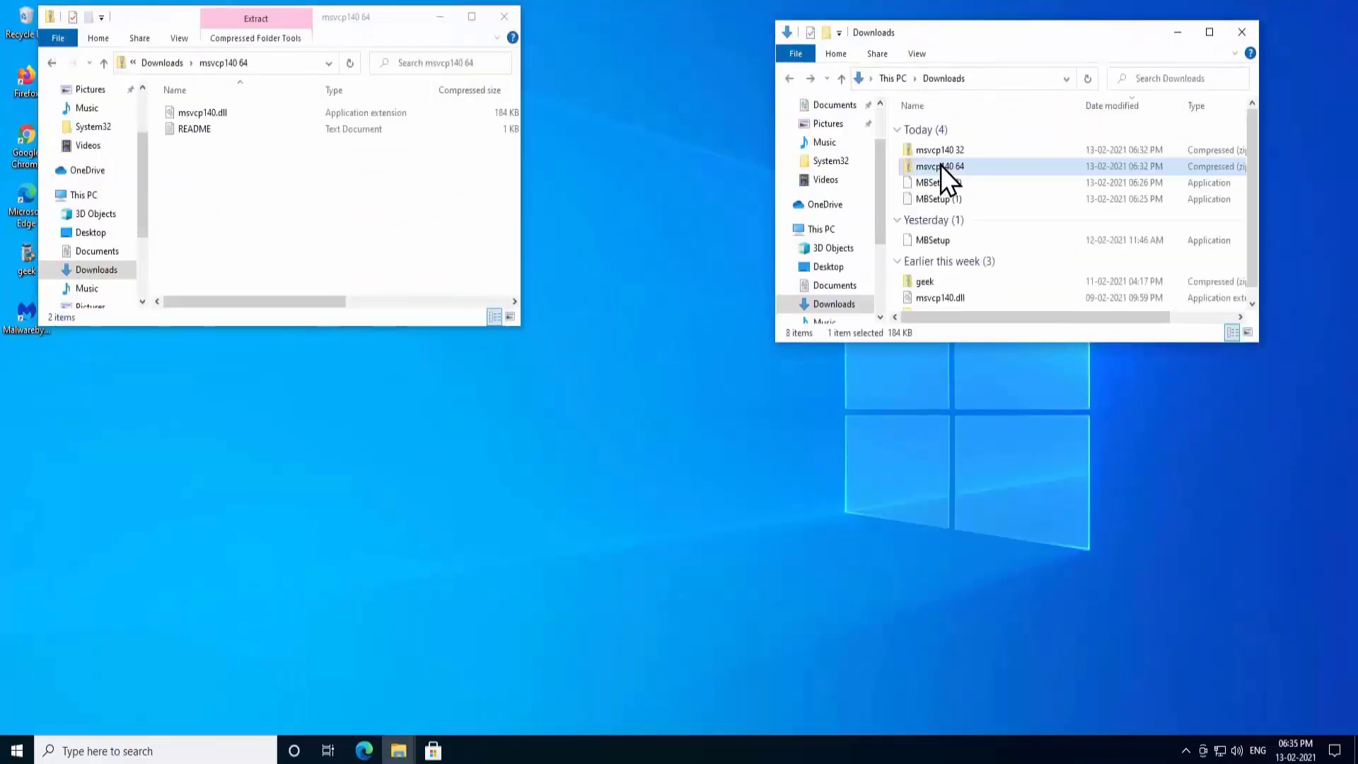
Open the msvcp140 32 archive in the second window, then shift and widen that window.
double_click(938, 150)
left_click_drag(911, 41, 828, 32)
left_click_drag(1175, 119, 1245, 109)
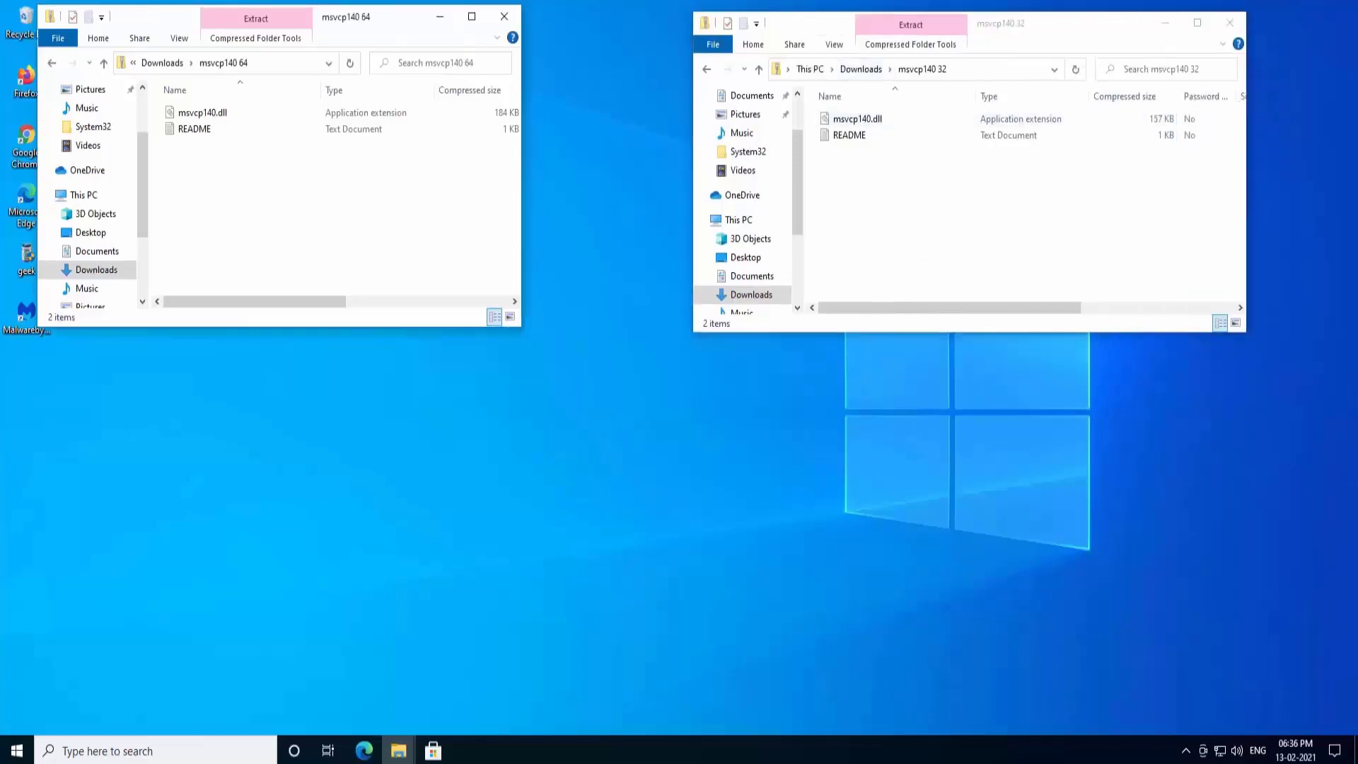
Open a new File Explorer window and arrange it below the two archive windows, shortening them so all three are visible.
left_click_drag(385, 16, 500, 28)
key("super+e")
left_click_drag(774, 677, 739, 721)
left_click_drag(397, 337, 396, 229)
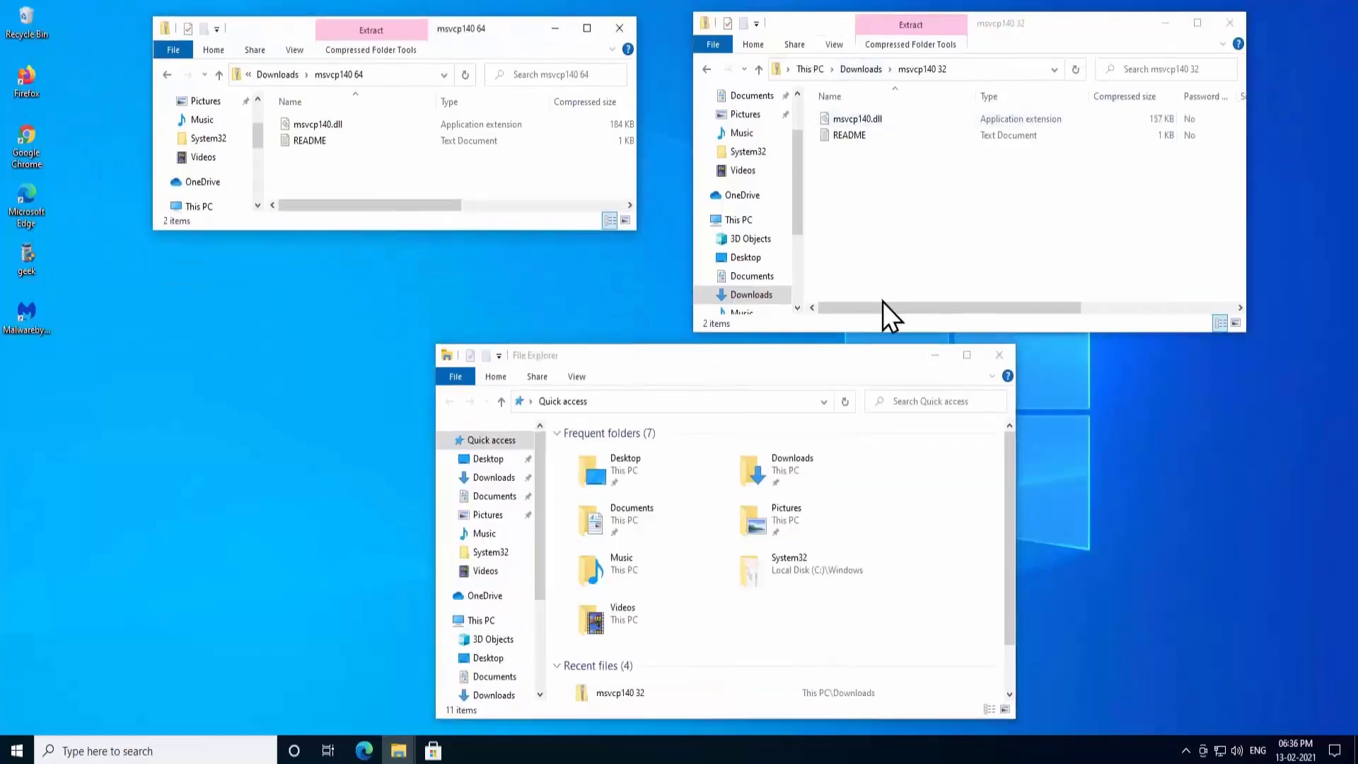
left_click_drag(1099, 335, 1071, 205)
left_click_drag(690, 345, 677, 237)
left_click_drag(744, 206, 748, 229)
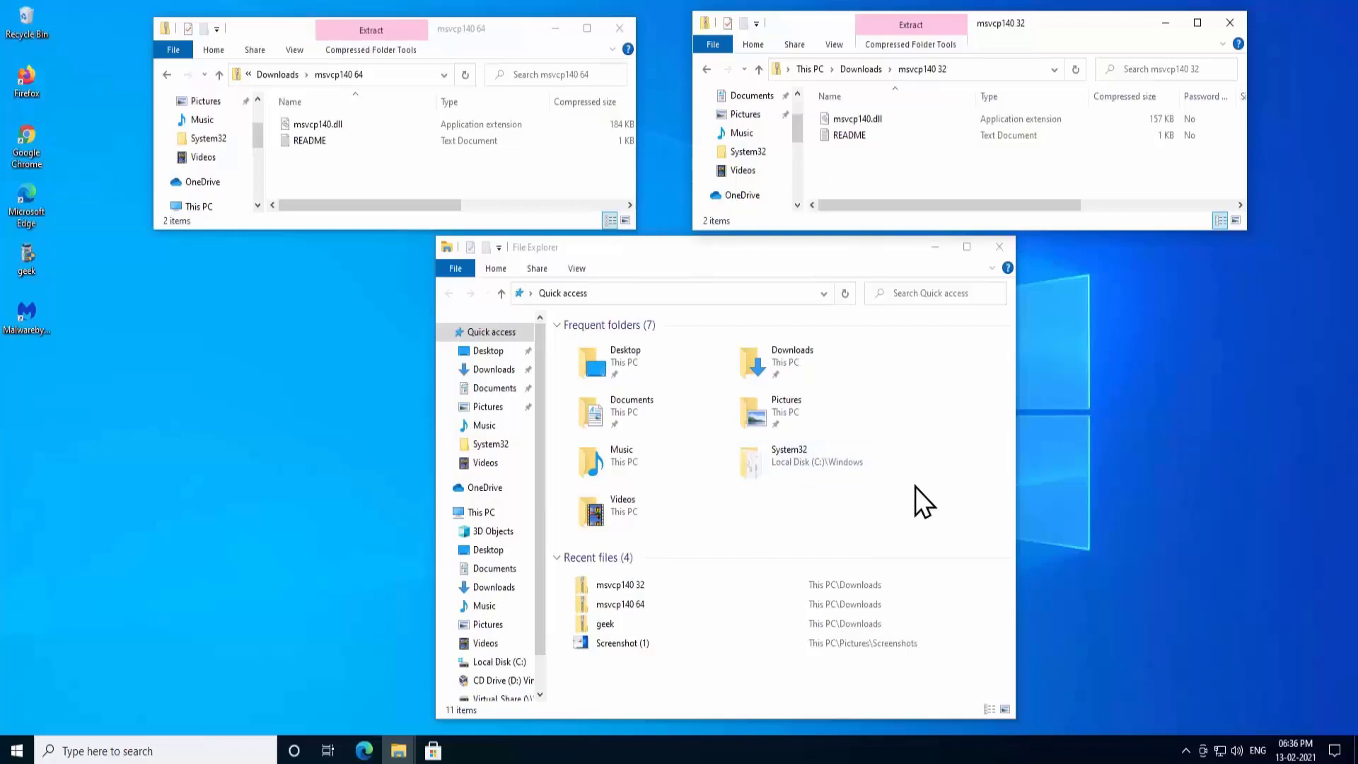
Go to the Windows folder on Local Disk (C:) and find its system folders.
left_click(489, 514)
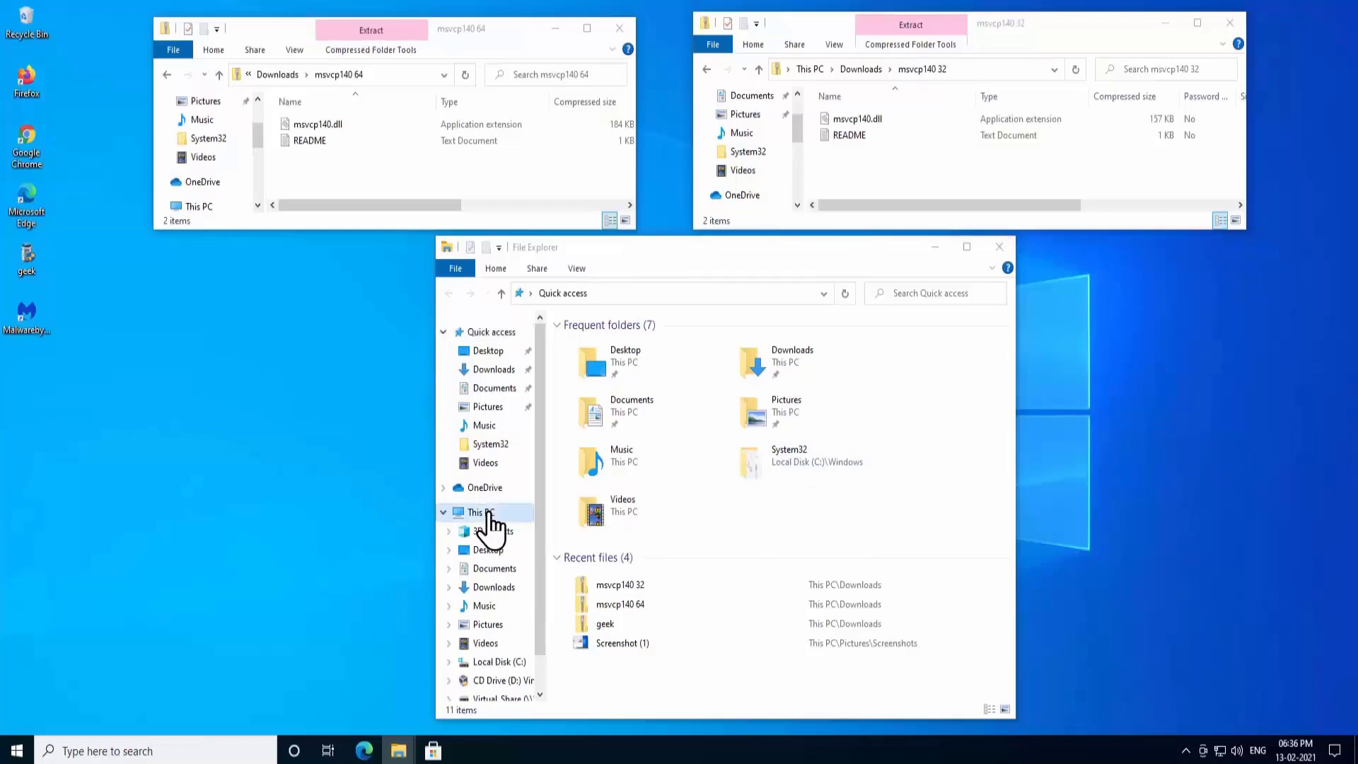
double_click(663, 563)
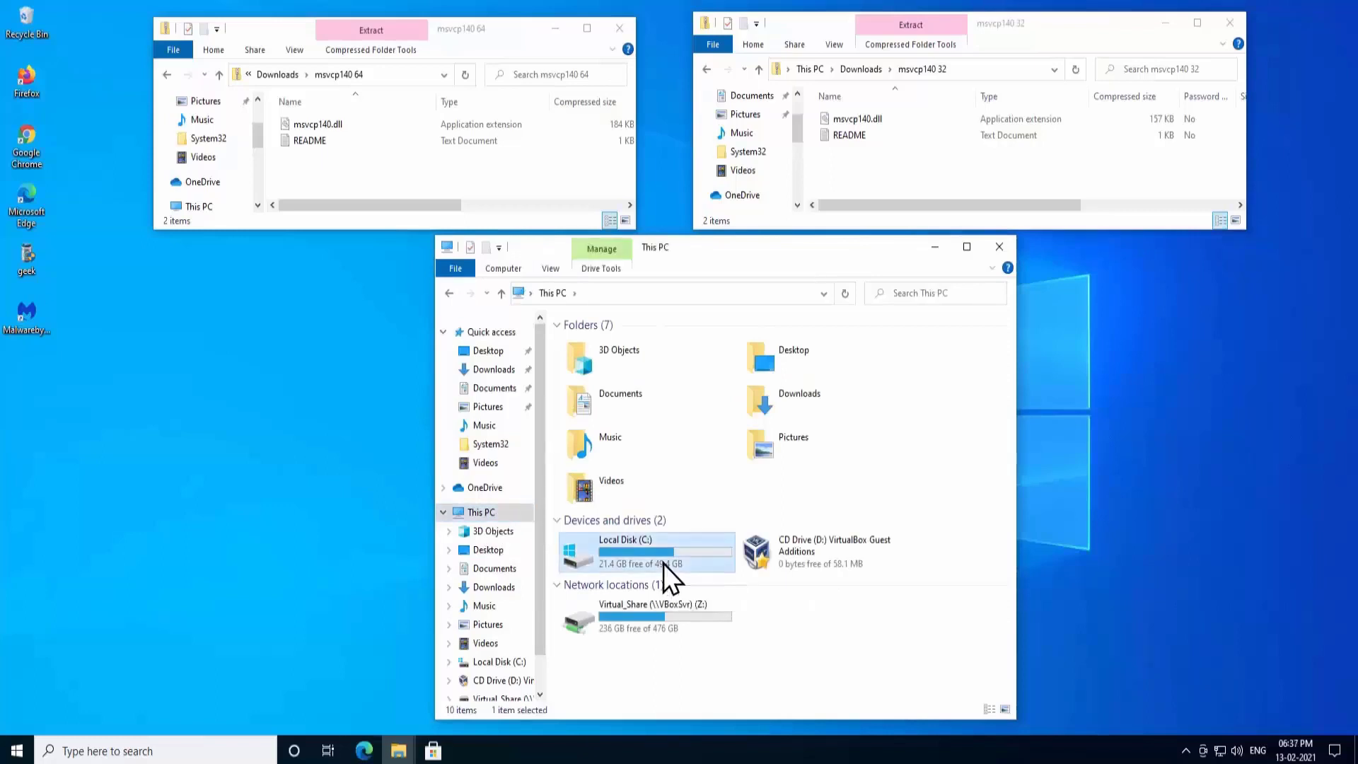
double_click(622, 412)
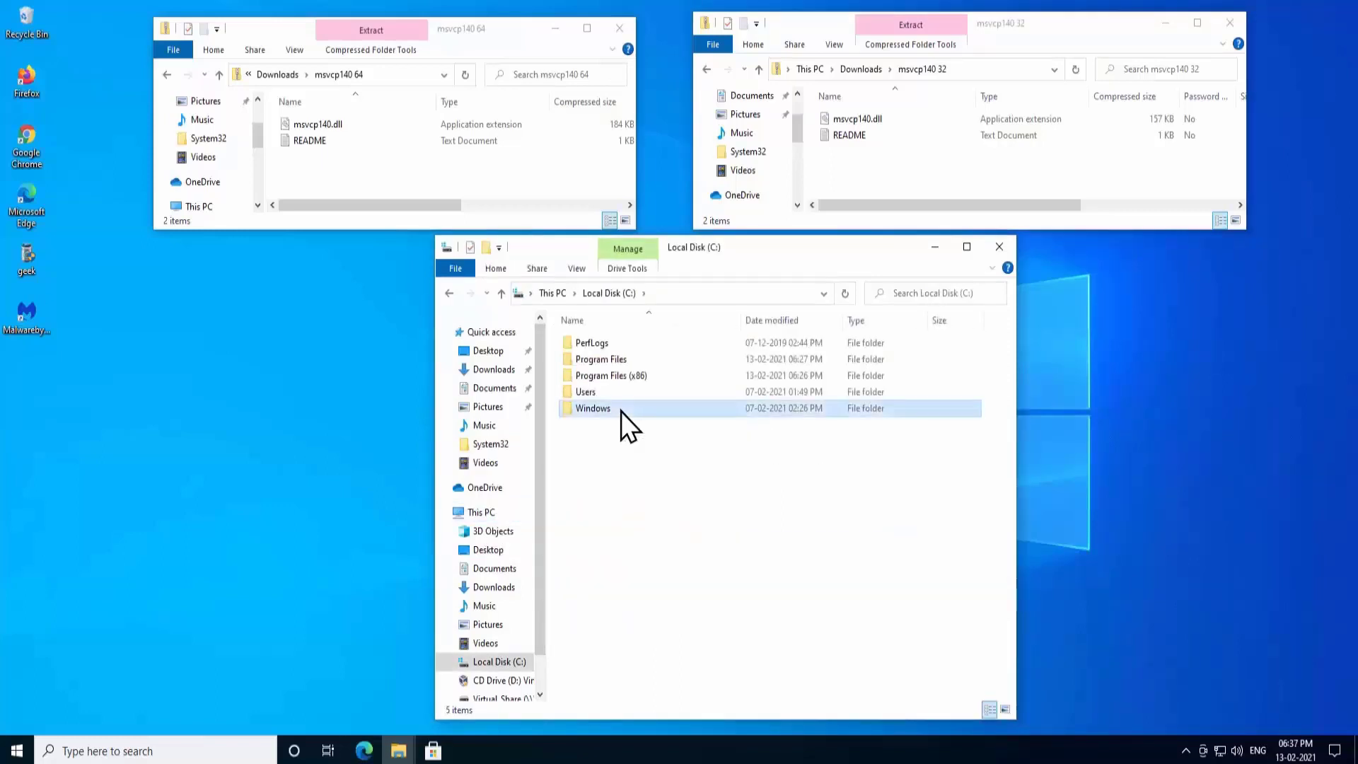
scroll(889, 496, "down", 7)
scroll(889, 496, "down", 4)
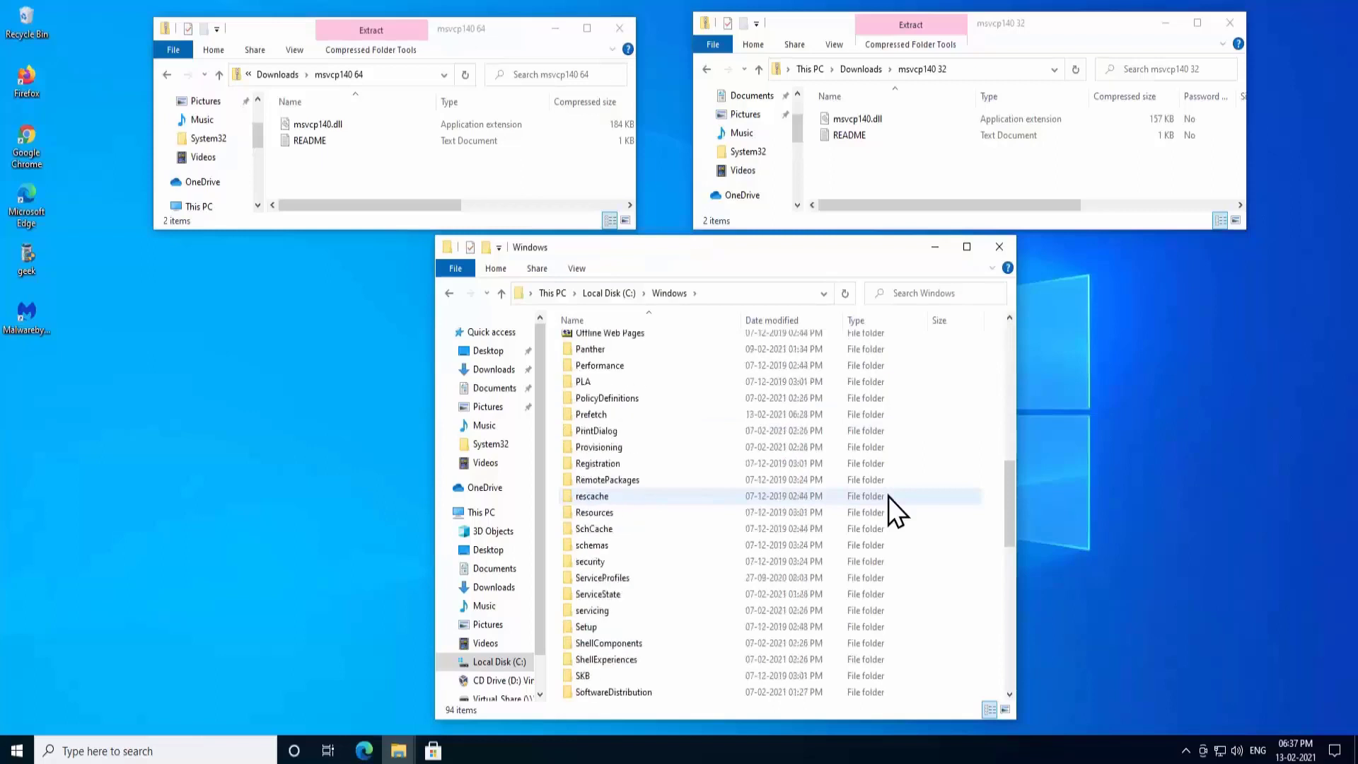
scroll(888, 497, "down", 5)
Identify the System32 and SysWOW64 folders as the destinations for the two msvcp140.dll versions.
left_click(645, 516)
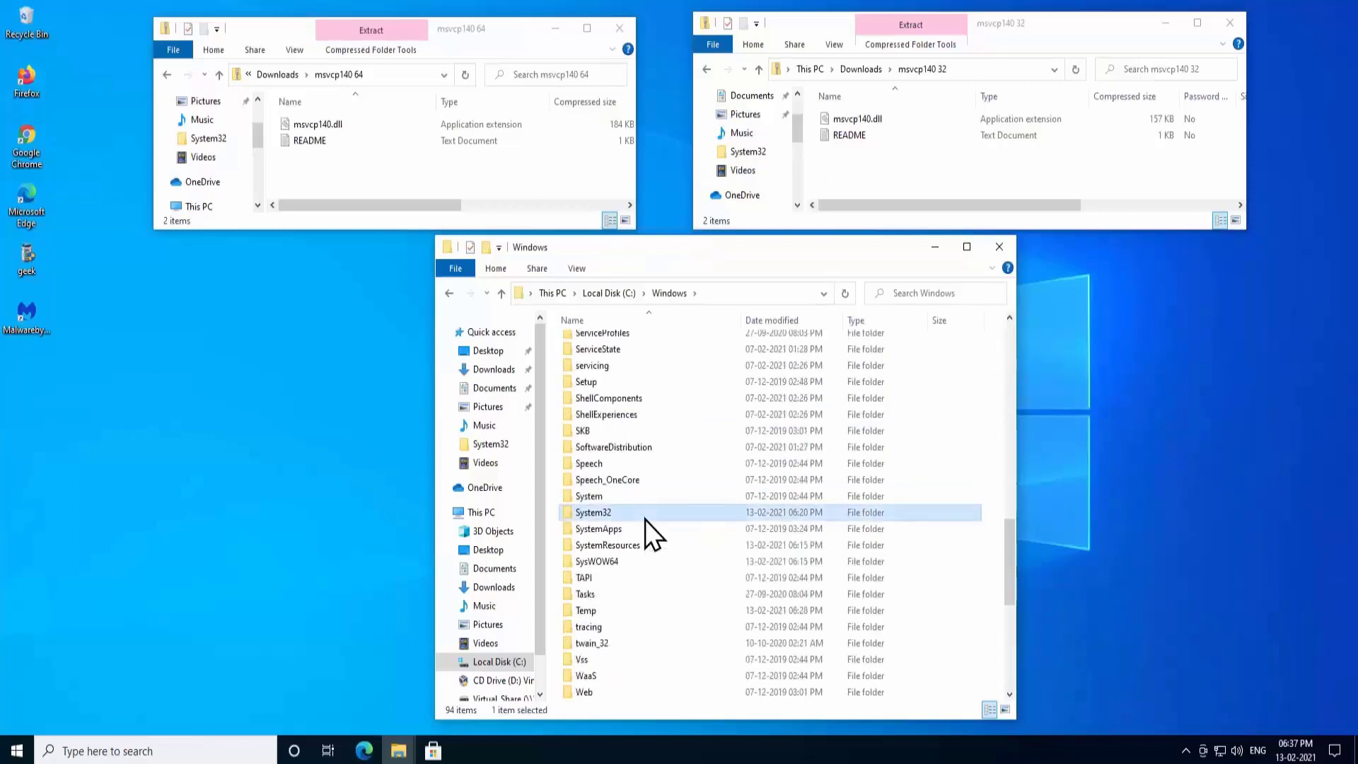
left_click(647, 570)
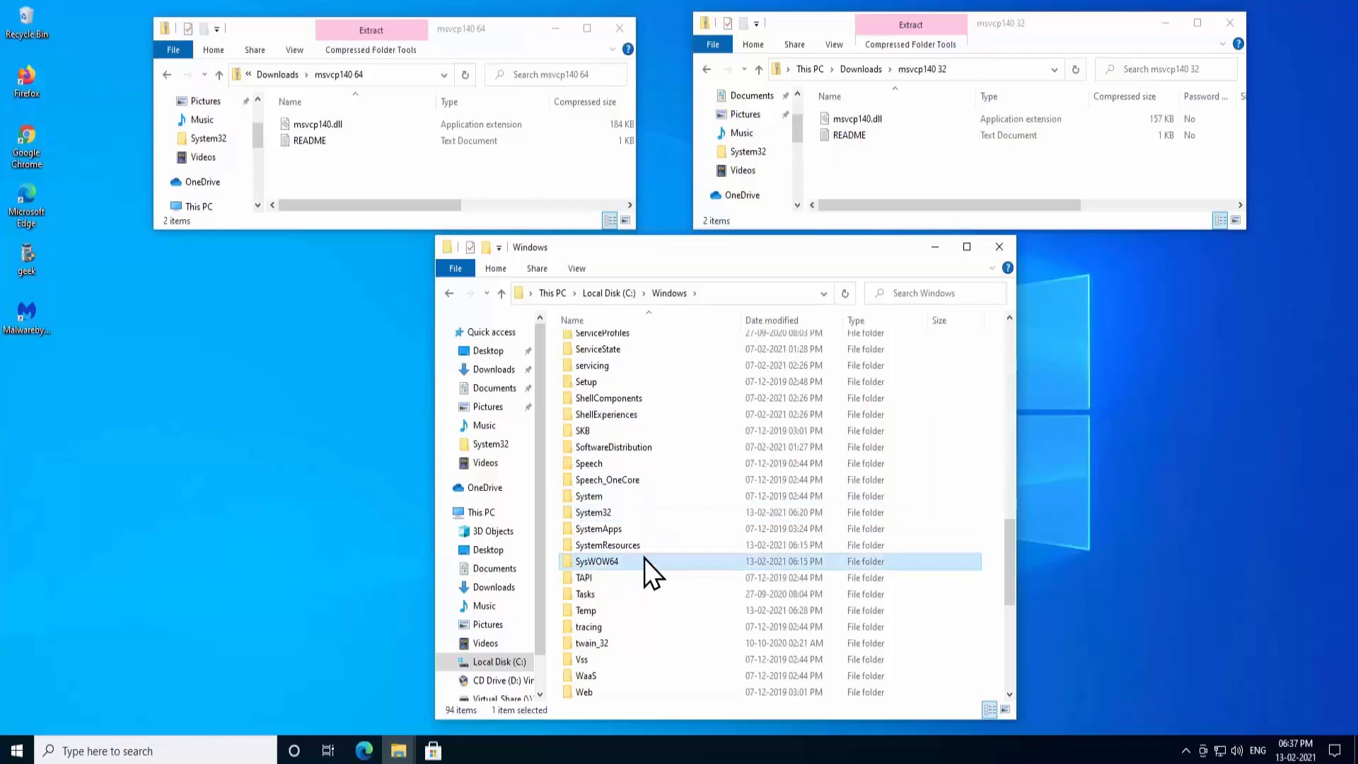
left_click(641, 515)
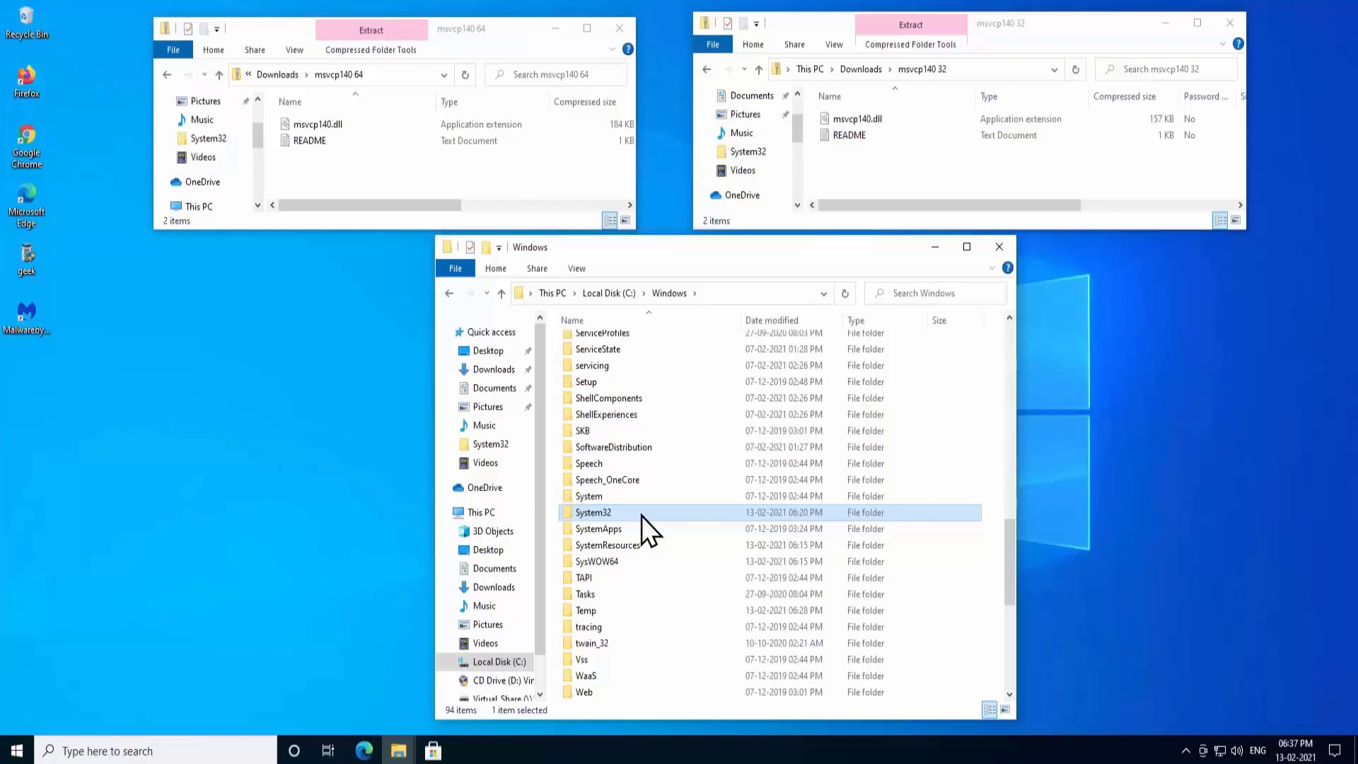
left_click(889, 117)
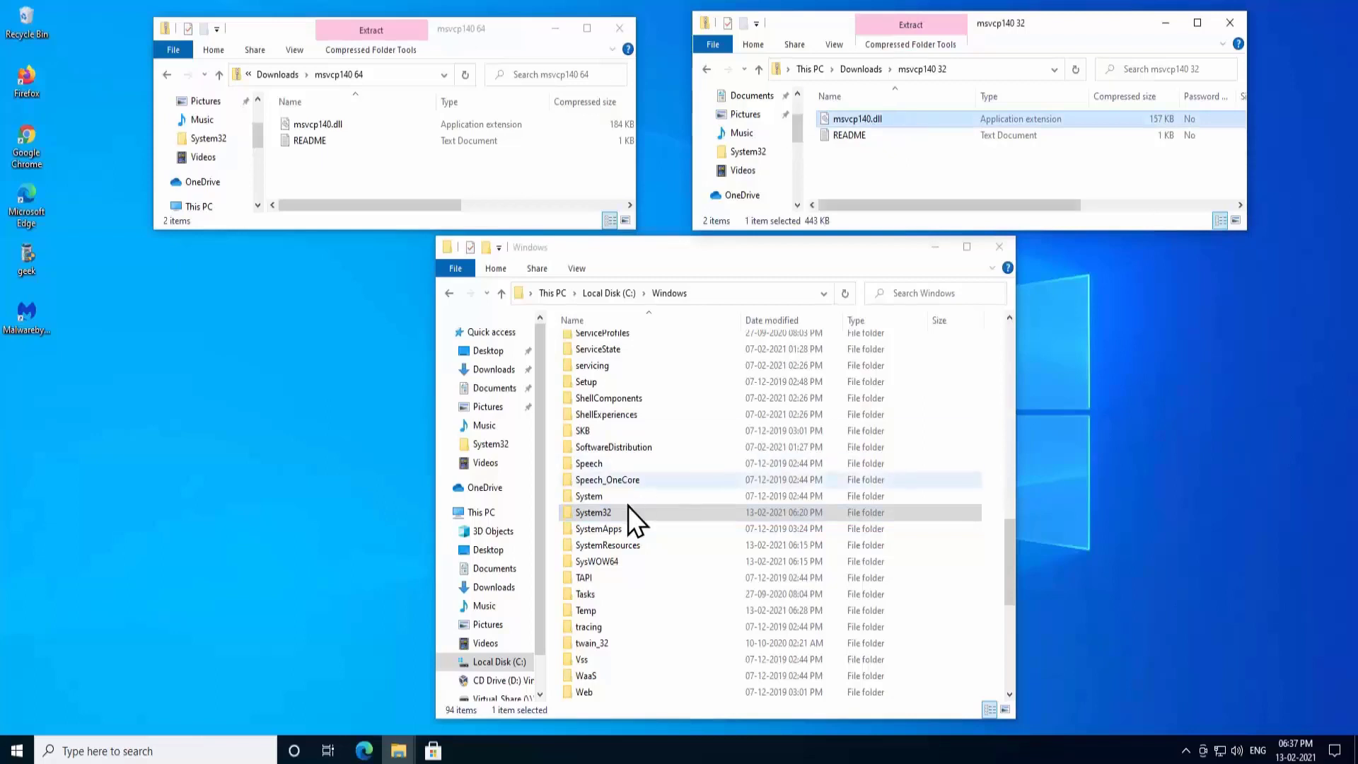
left_click(606, 561)
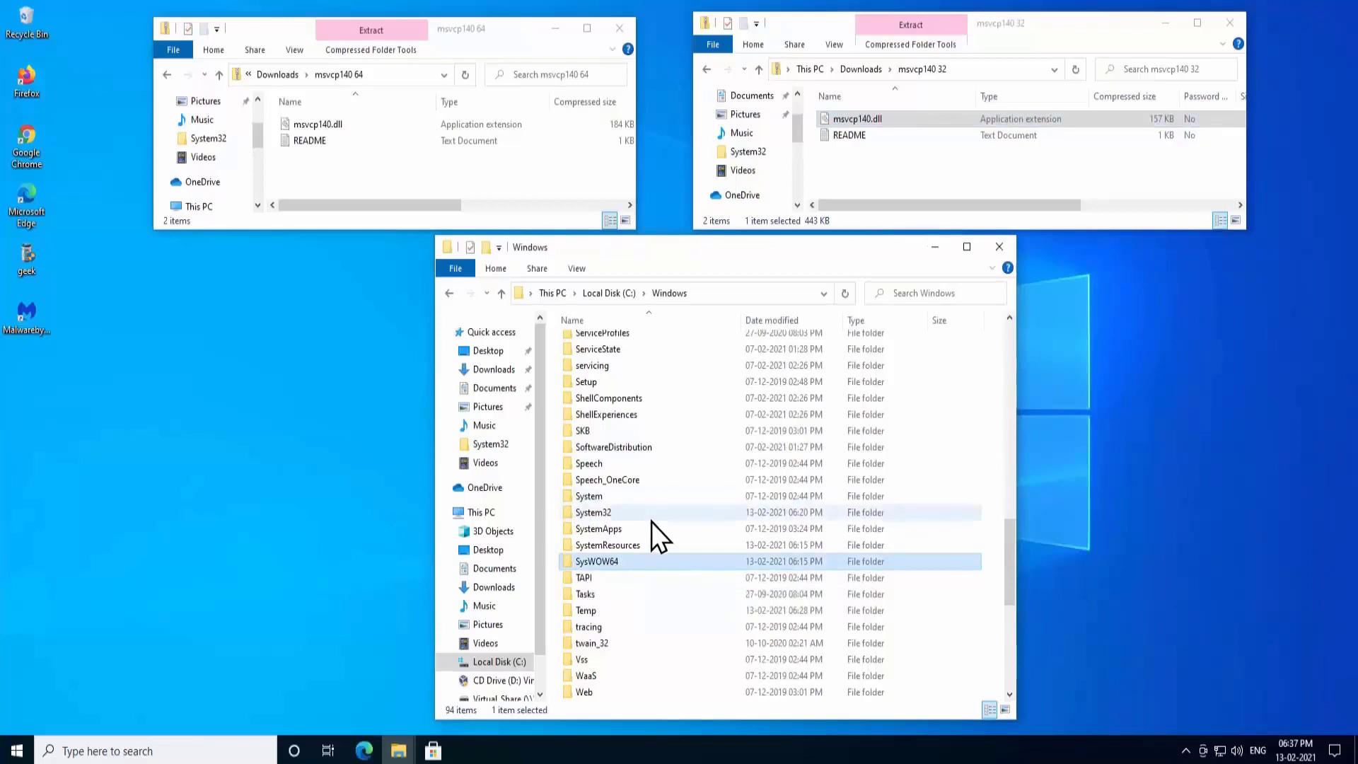
left_click(905, 175)
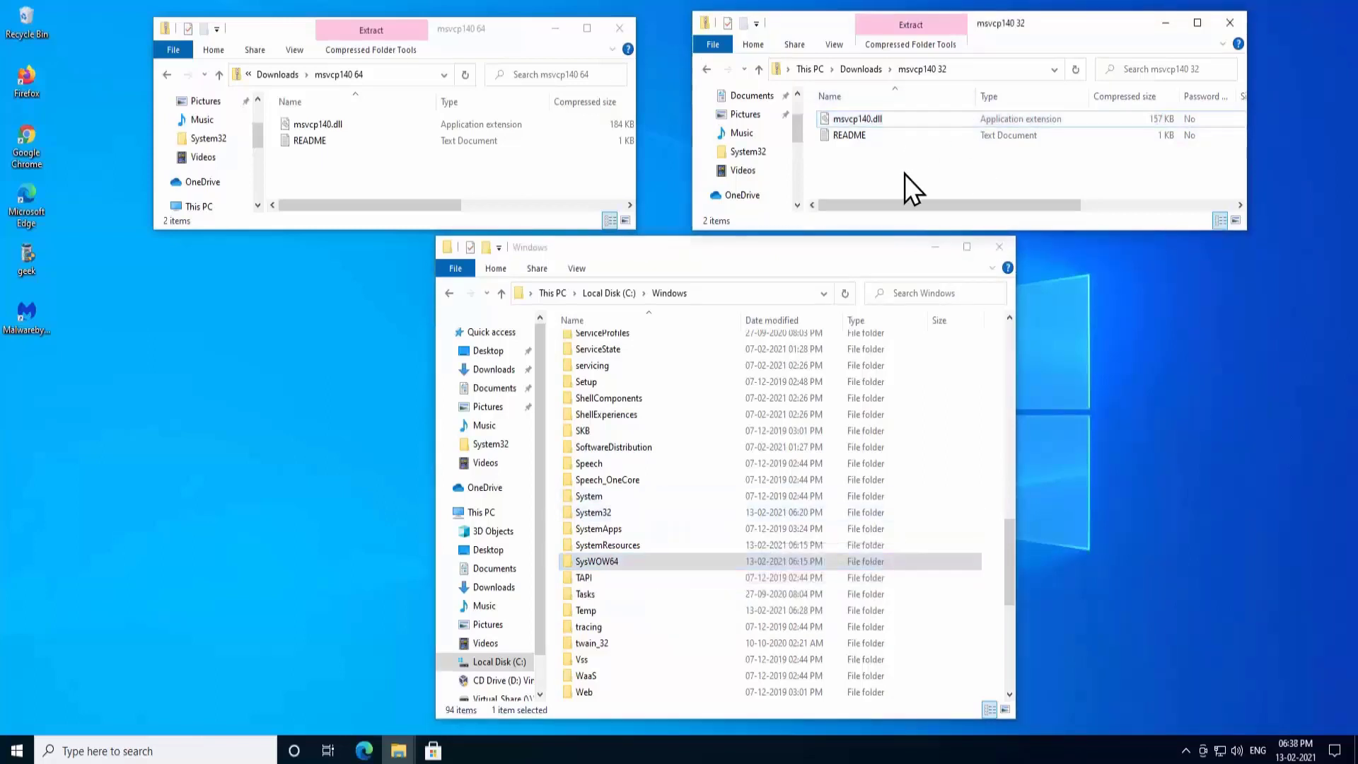
left_click(614, 519)
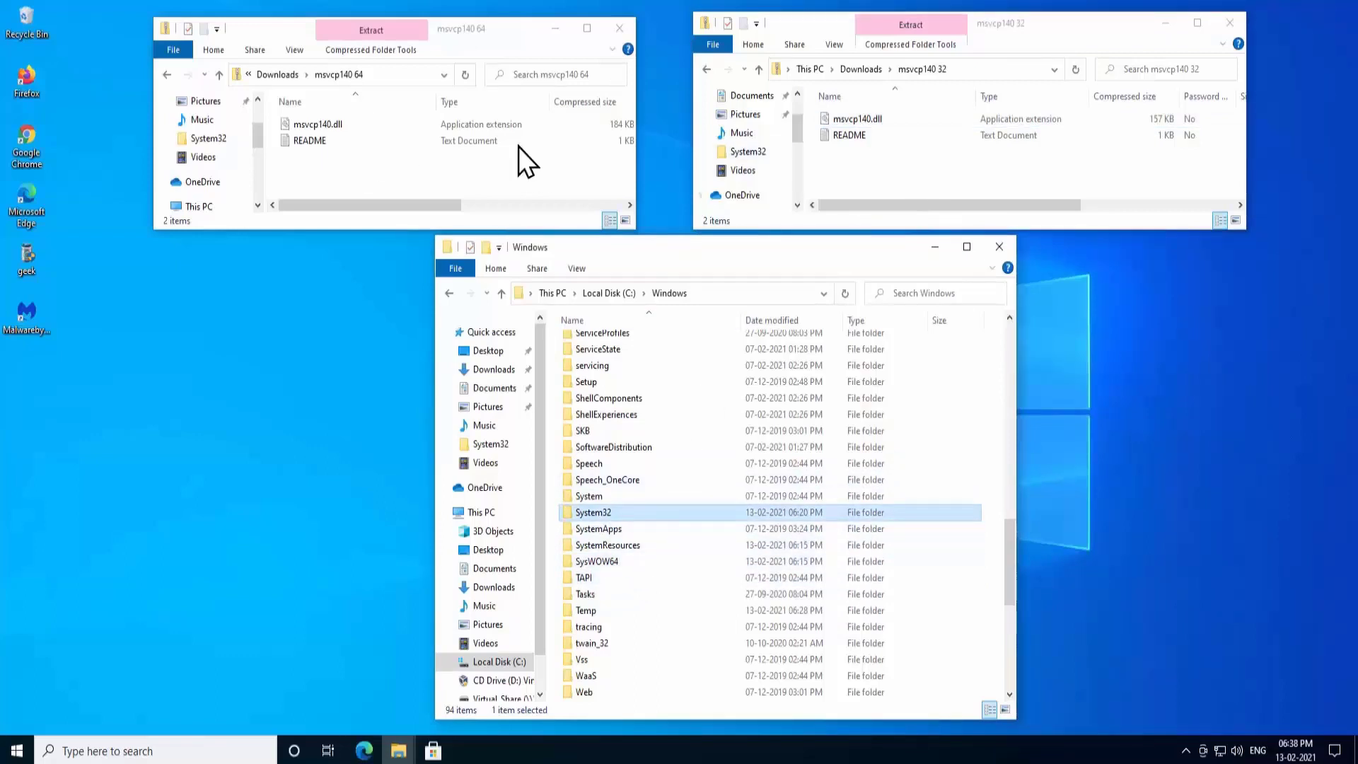
Copy msvcp140.dll from the msvcp140 64 archive into C:\Windows\System32.
double_click(617, 515)
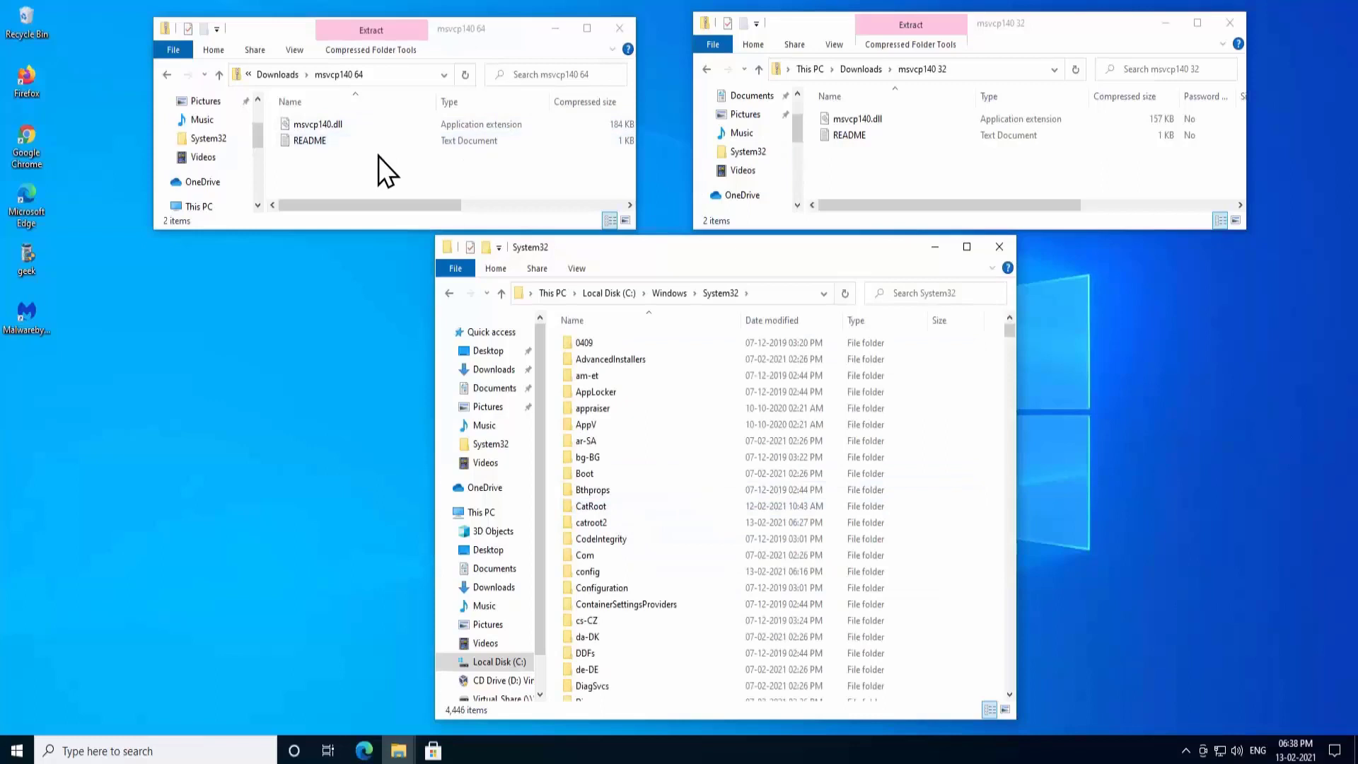
right_click(325, 125)
left_click(362, 173)
right_click(953, 481)
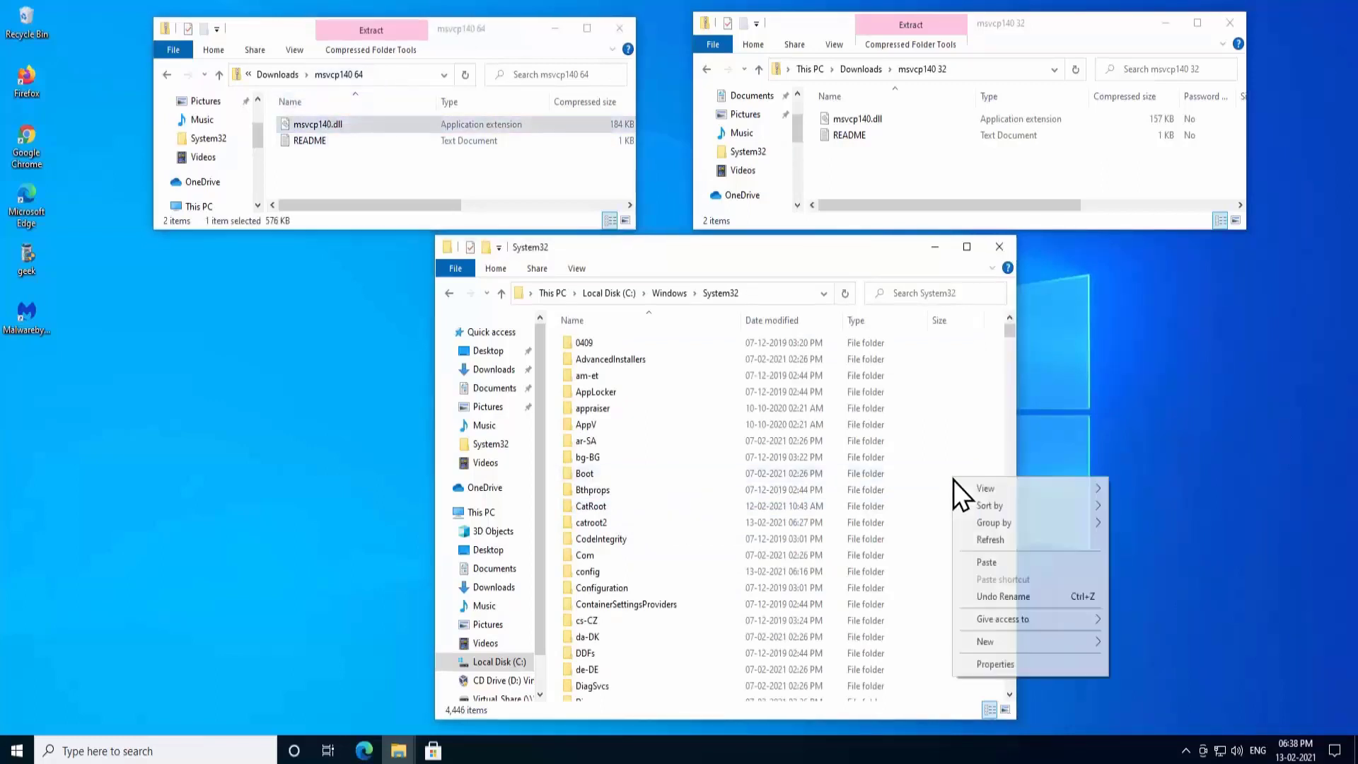
left_click(971, 564)
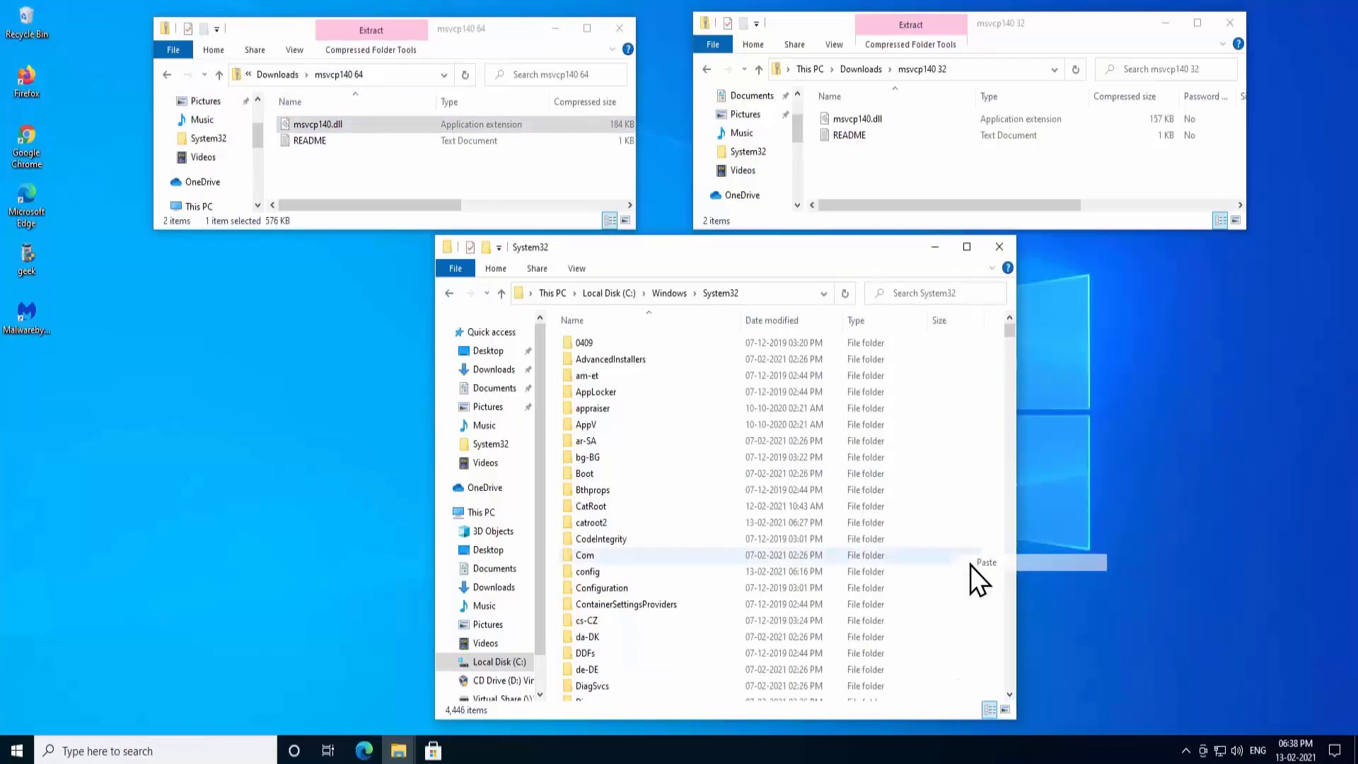
left_click(295, 271)
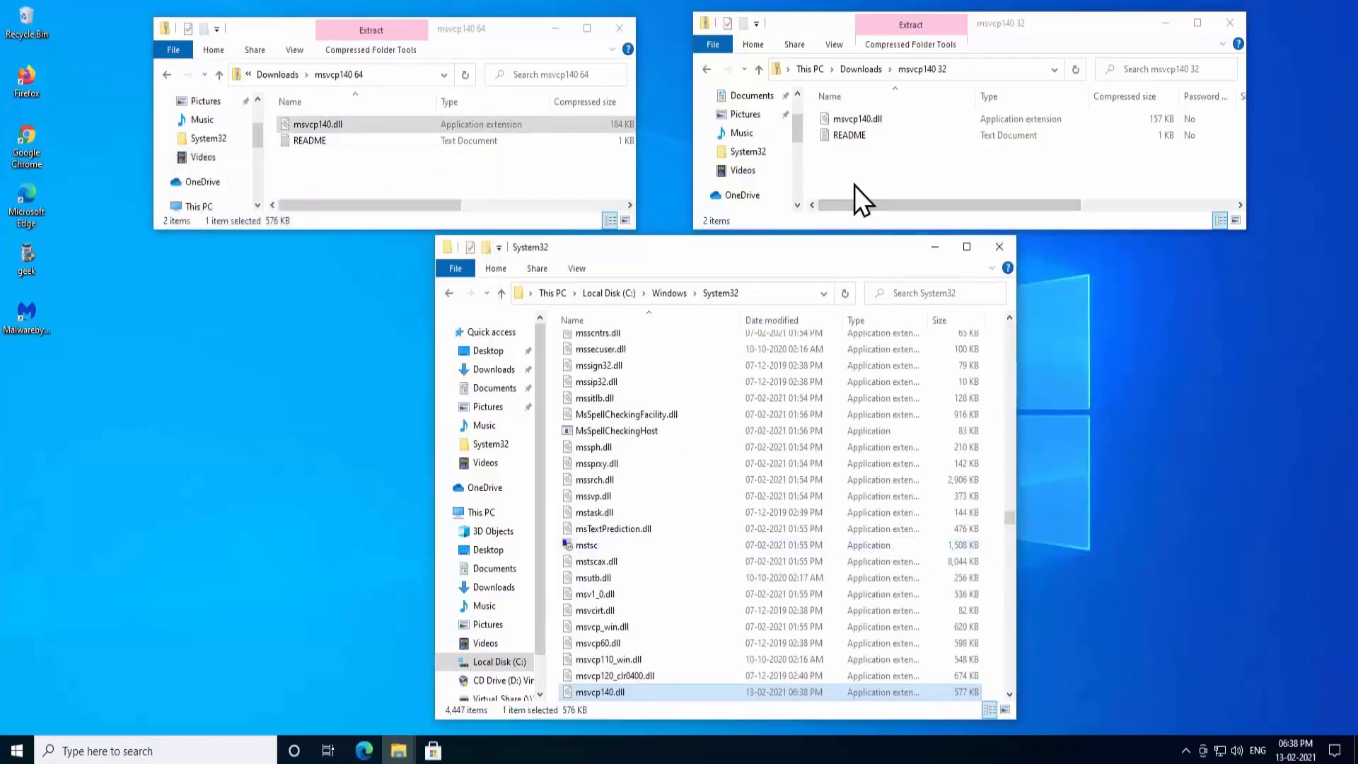
Return to the Windows folder and open SysWOW64.
left_click(666, 300)
left_click(681, 644)
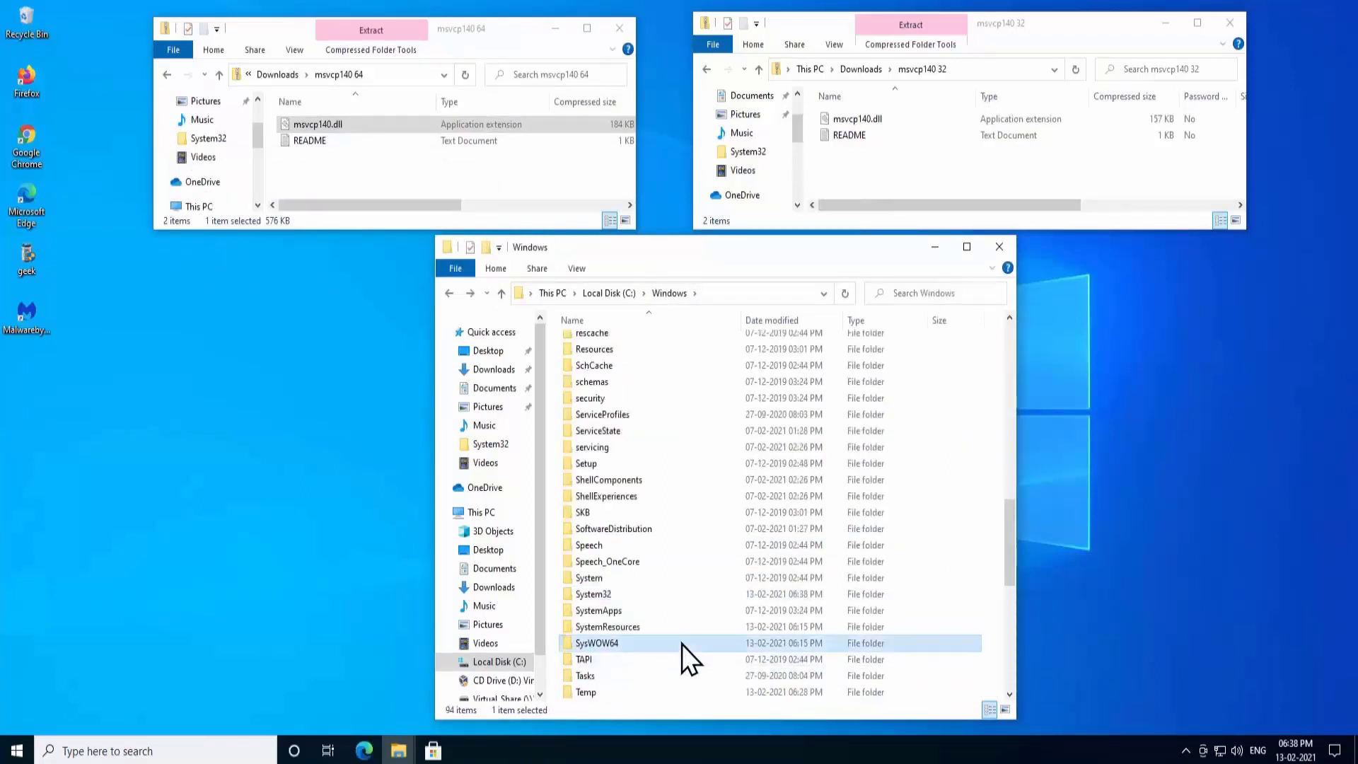
double_click(682, 643)
Copy msvcp140.dll from the msvcp140 32 archive into SysWOW64, replace the existing file, and close the folder window.
left_click(881, 120)
right_click(881, 120)
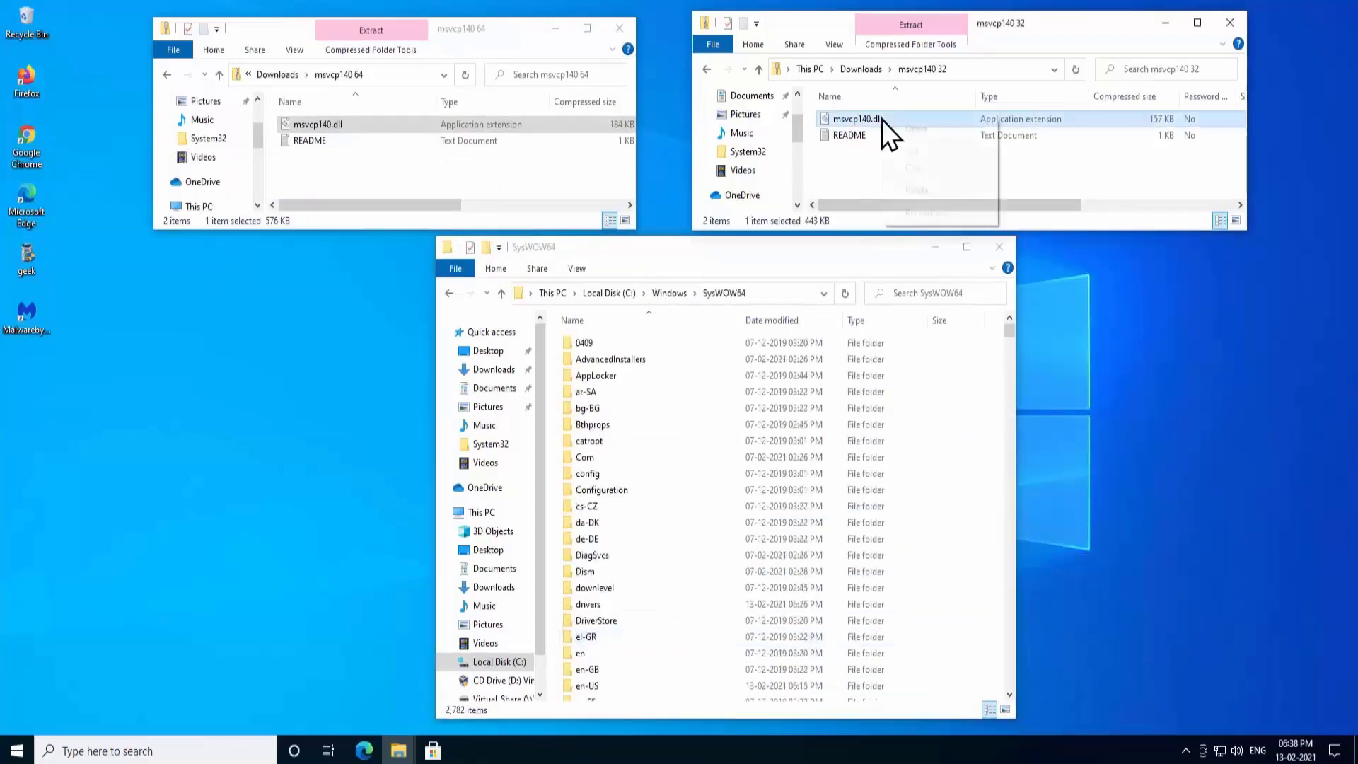
left_click(914, 167)
right_click(937, 444)
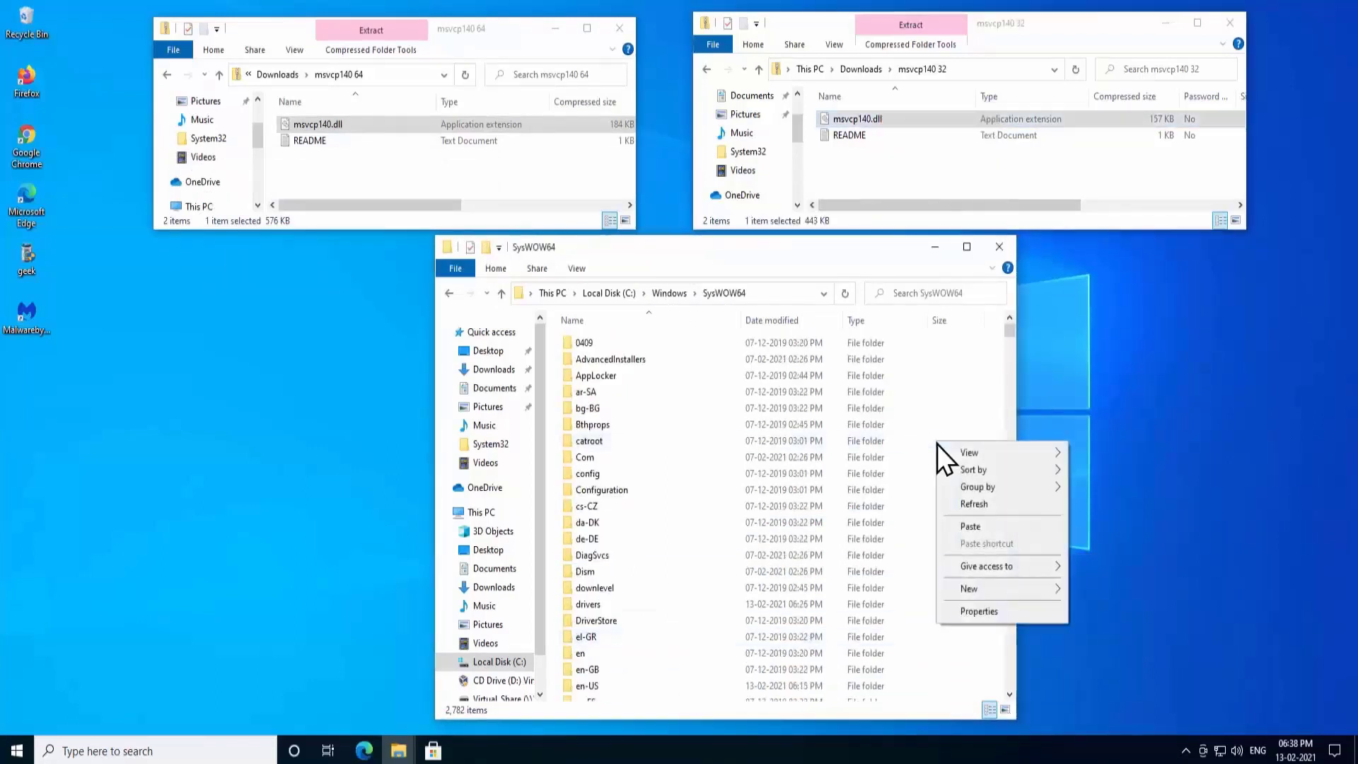
left_click(966, 528)
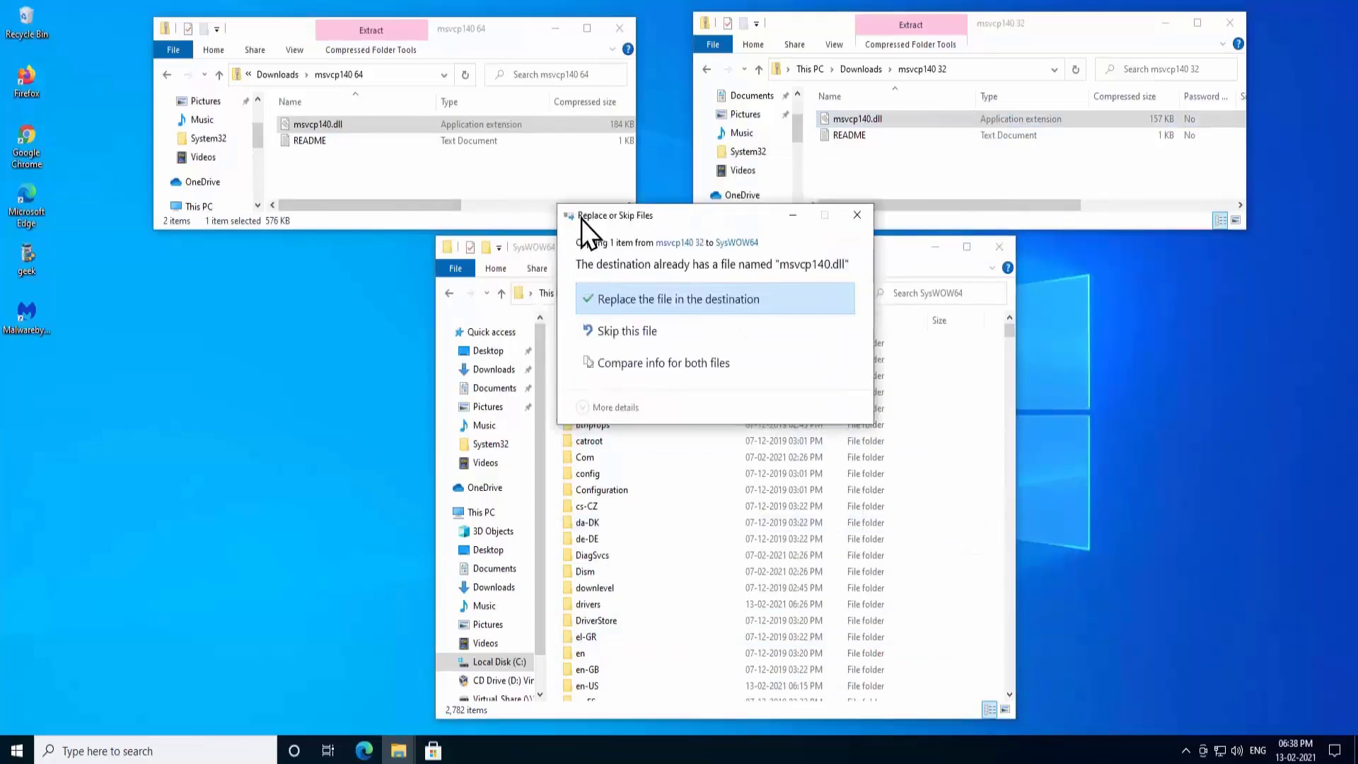
left_click(778, 303)
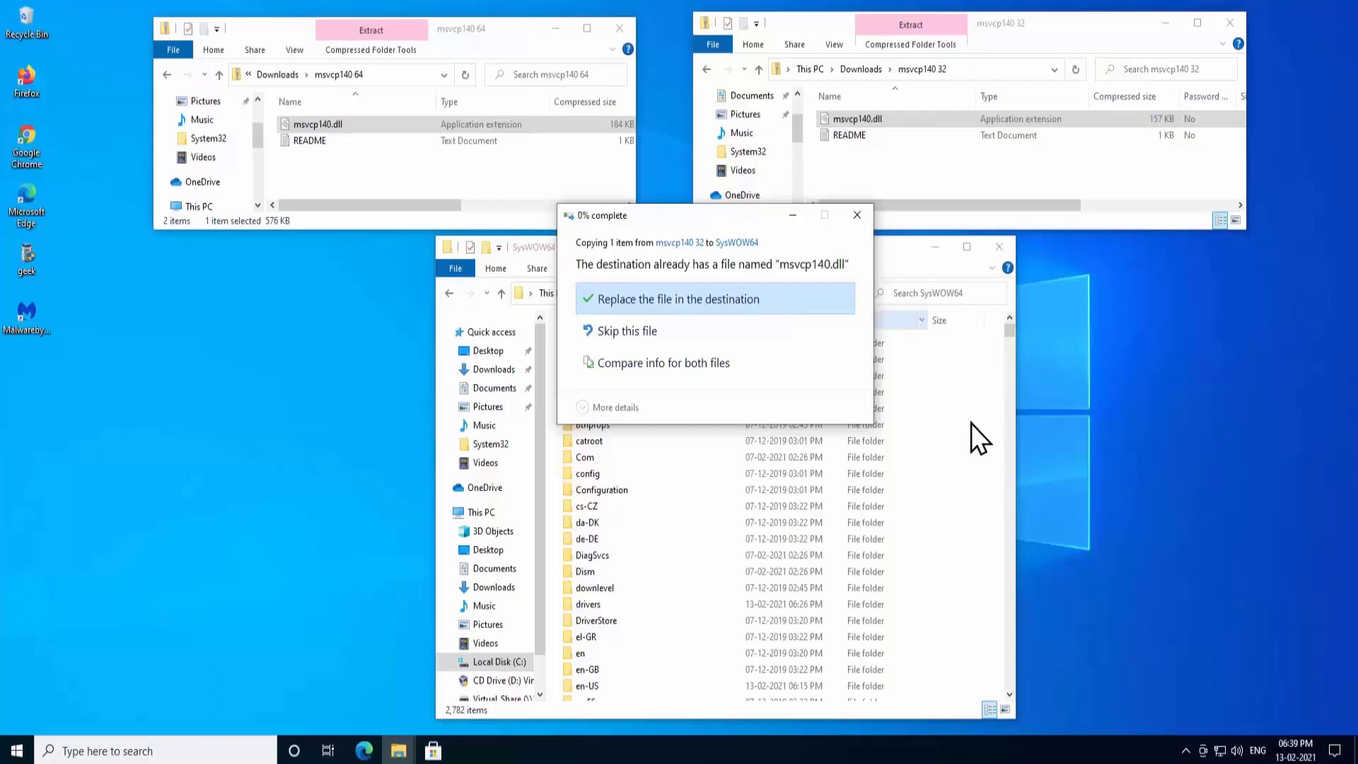
left_click(684, 325)
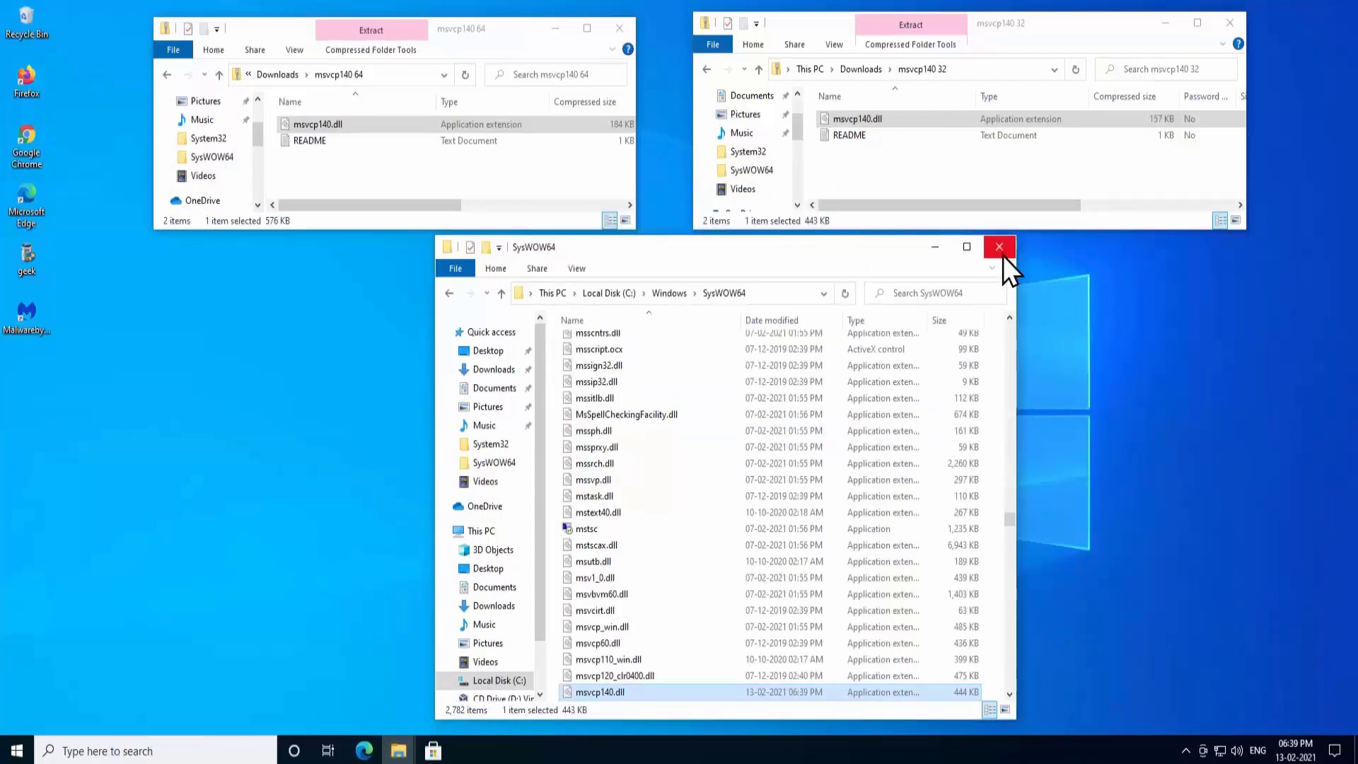
left_click(999, 247)
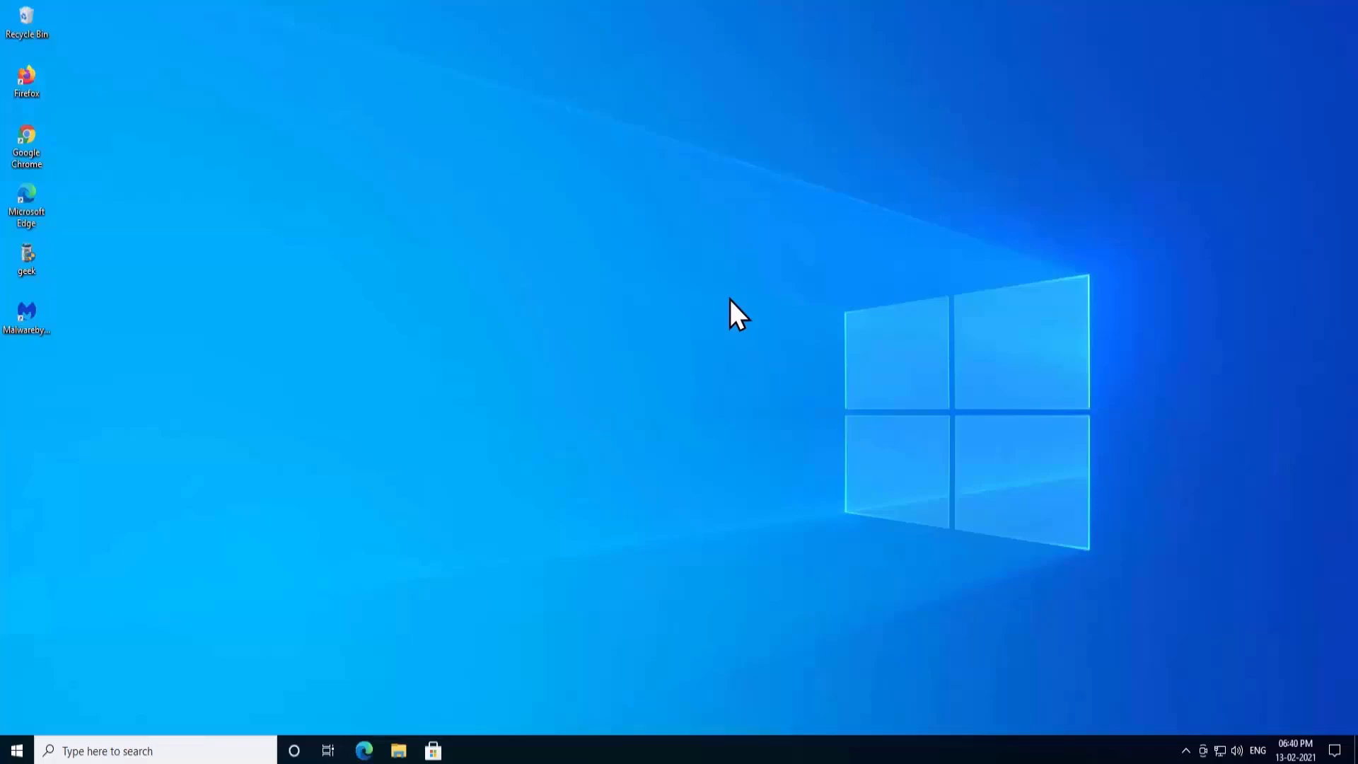
Switch to Google Chrome, search for "download visual studio c++" and open the result "The latest supported Visual C++ downloads".
double_click(28, 149)
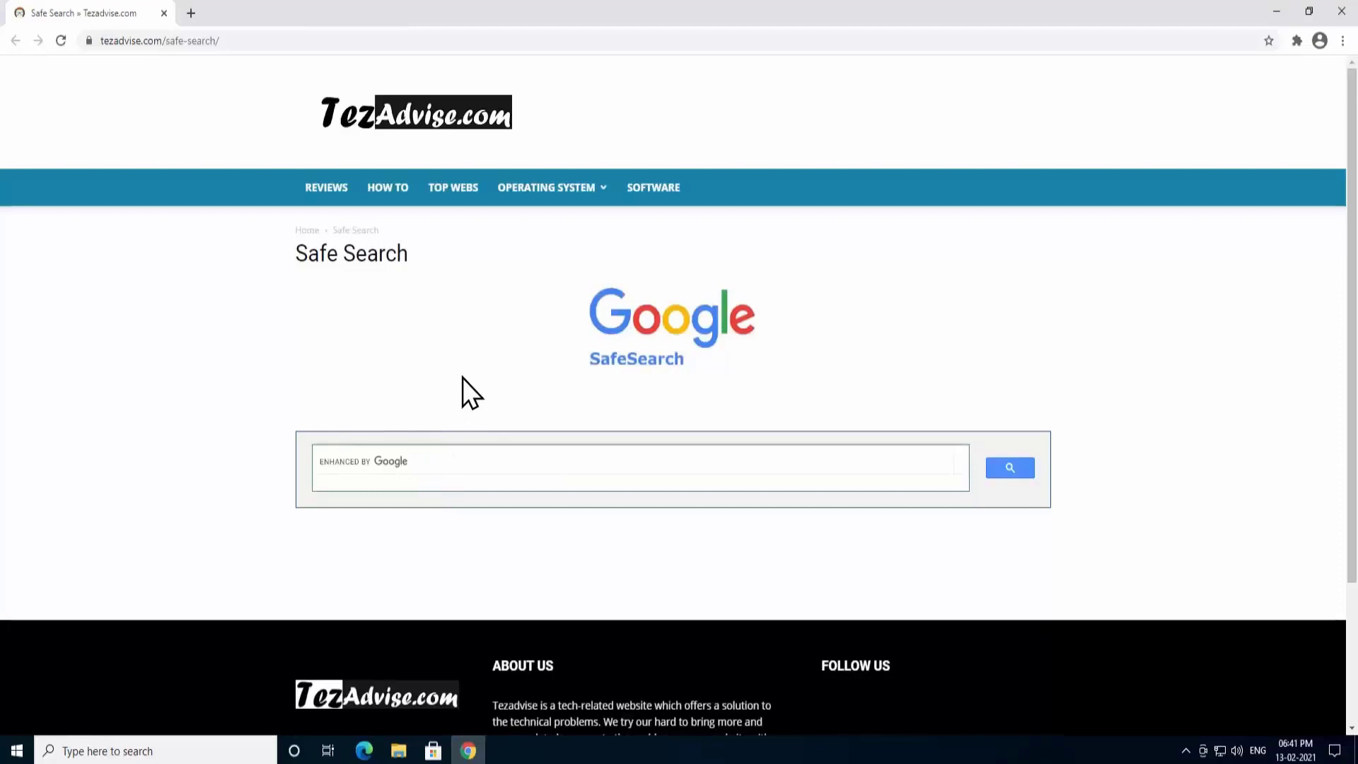
left_click(495, 461)
type("download visual studio c++")
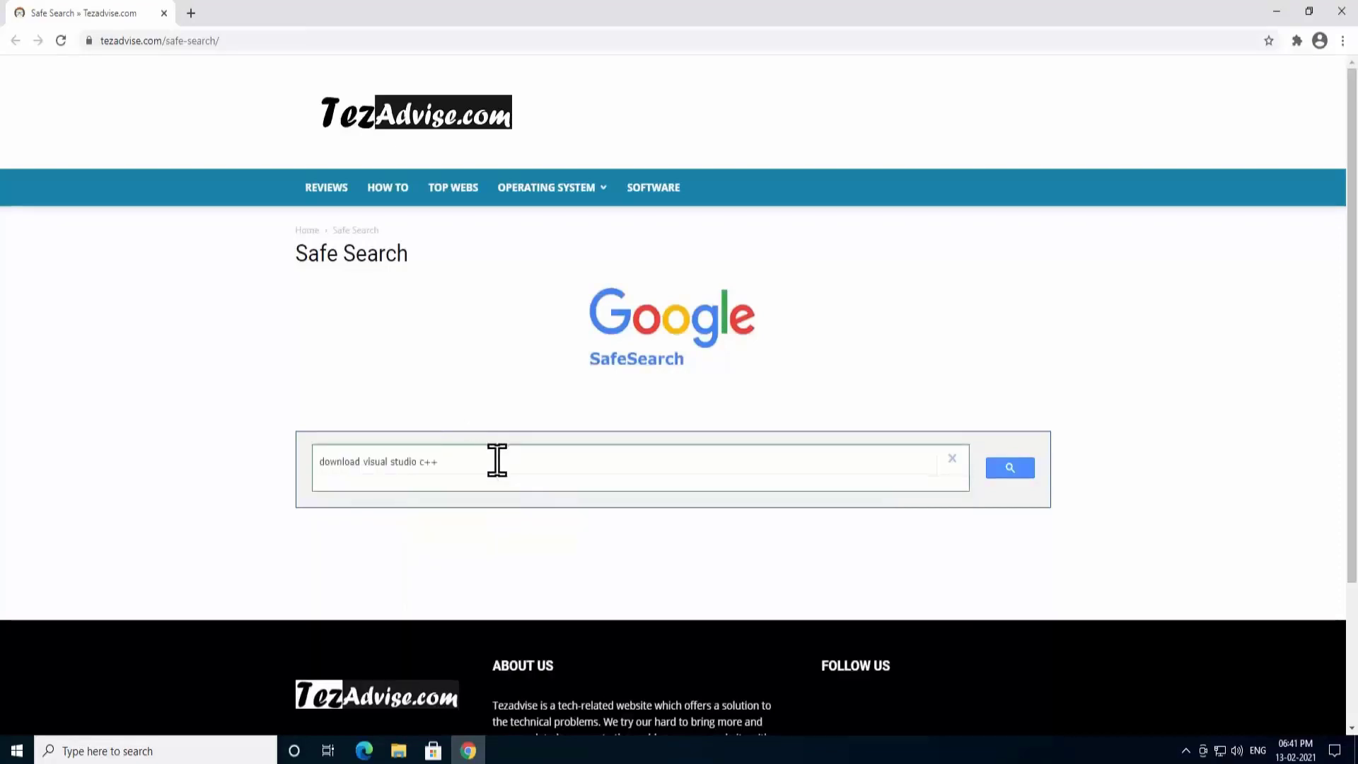
key("Return")
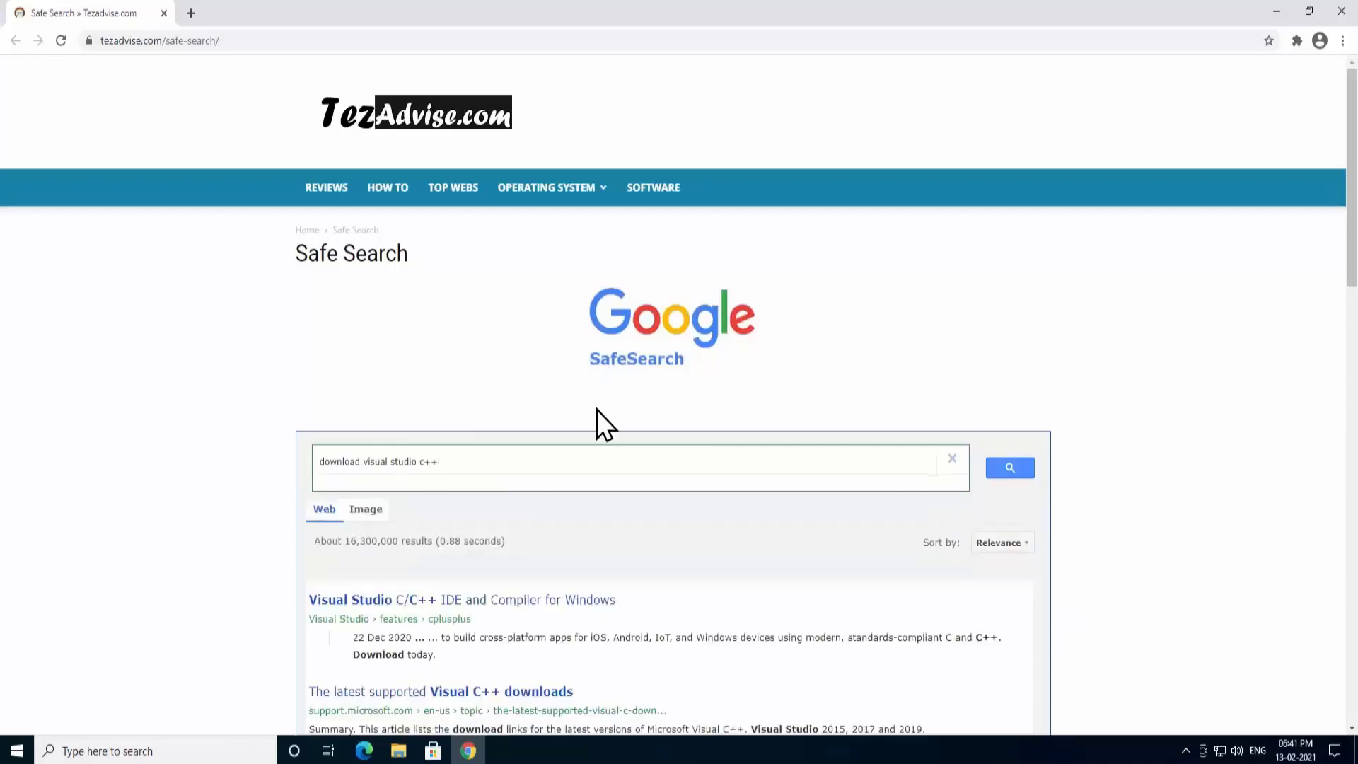
scroll(1130, 329, "down", 3)
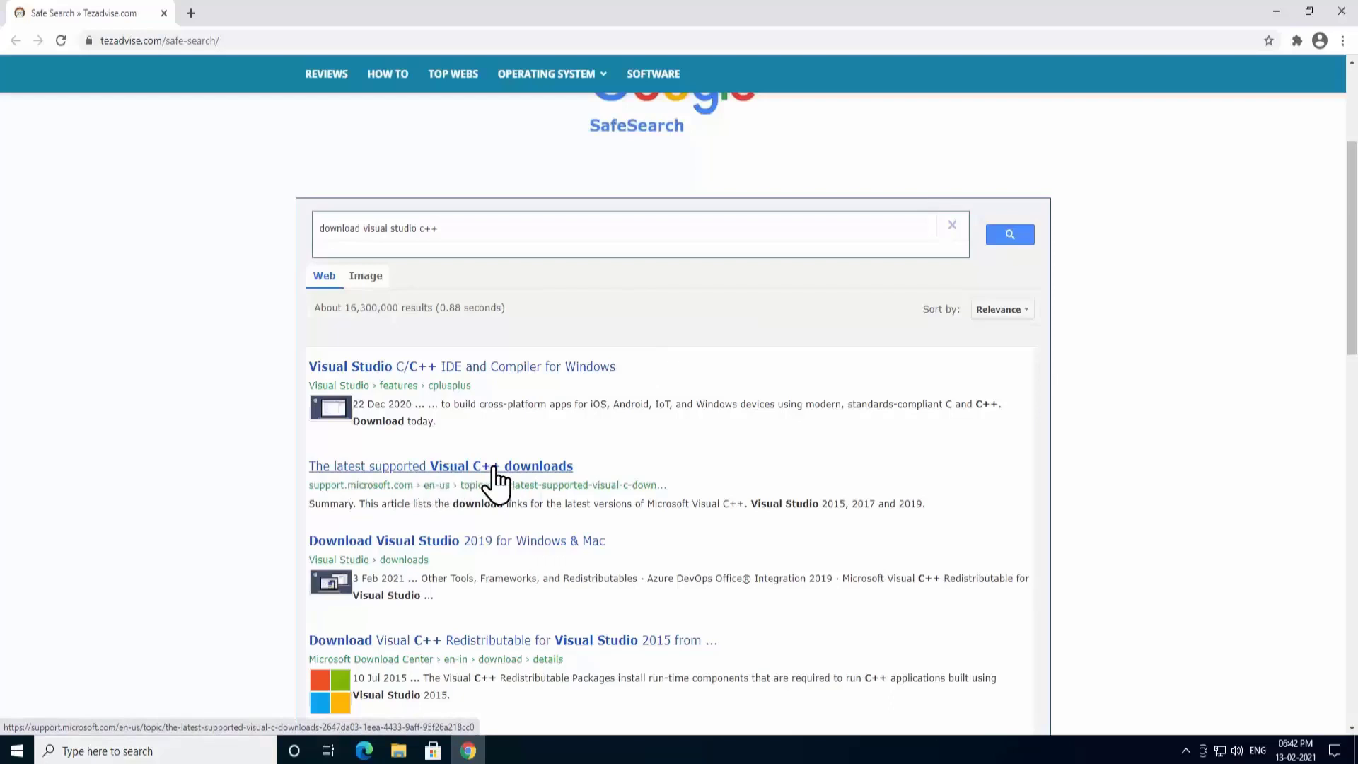
left_click(558, 468)
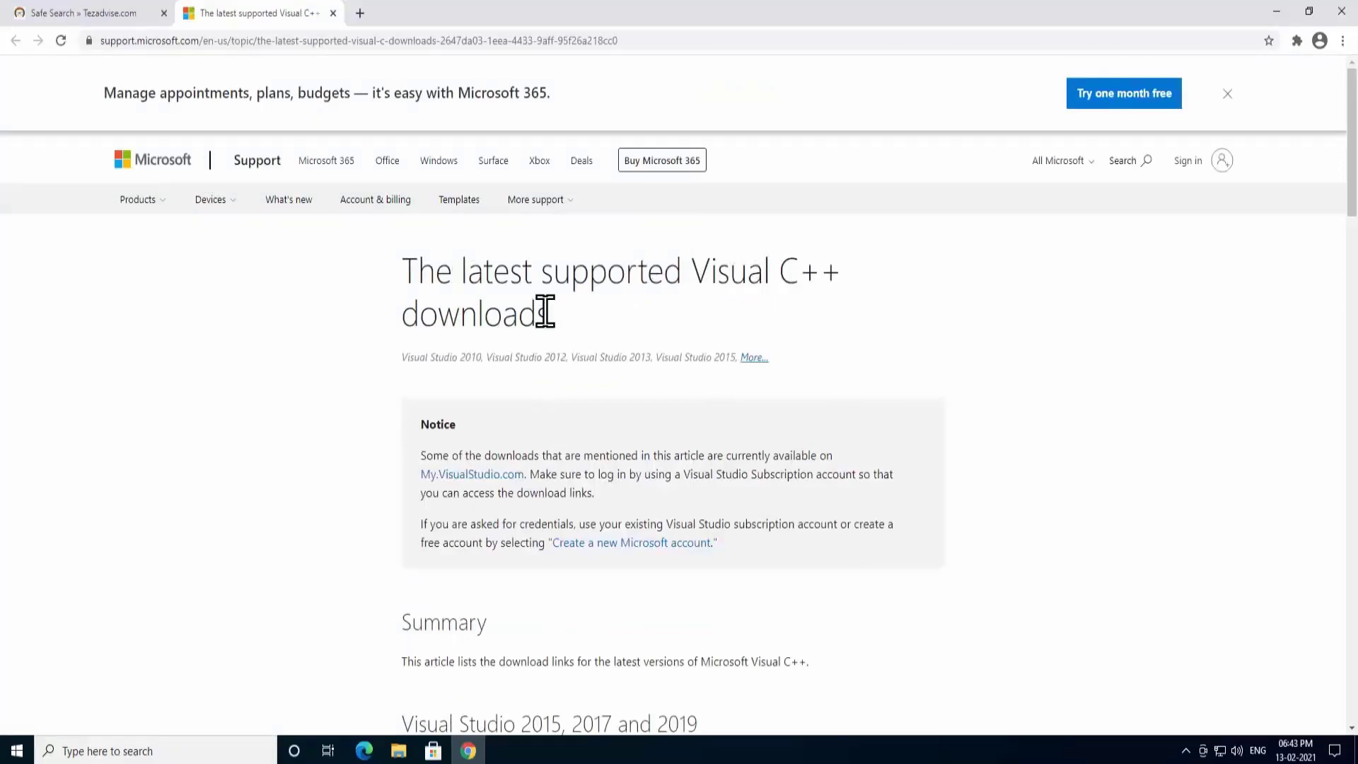
Download vc_redist.x64.exe from the Visual Studio 2015, 2017 and 2019 section.
scroll(1087, 335, "down", 8)
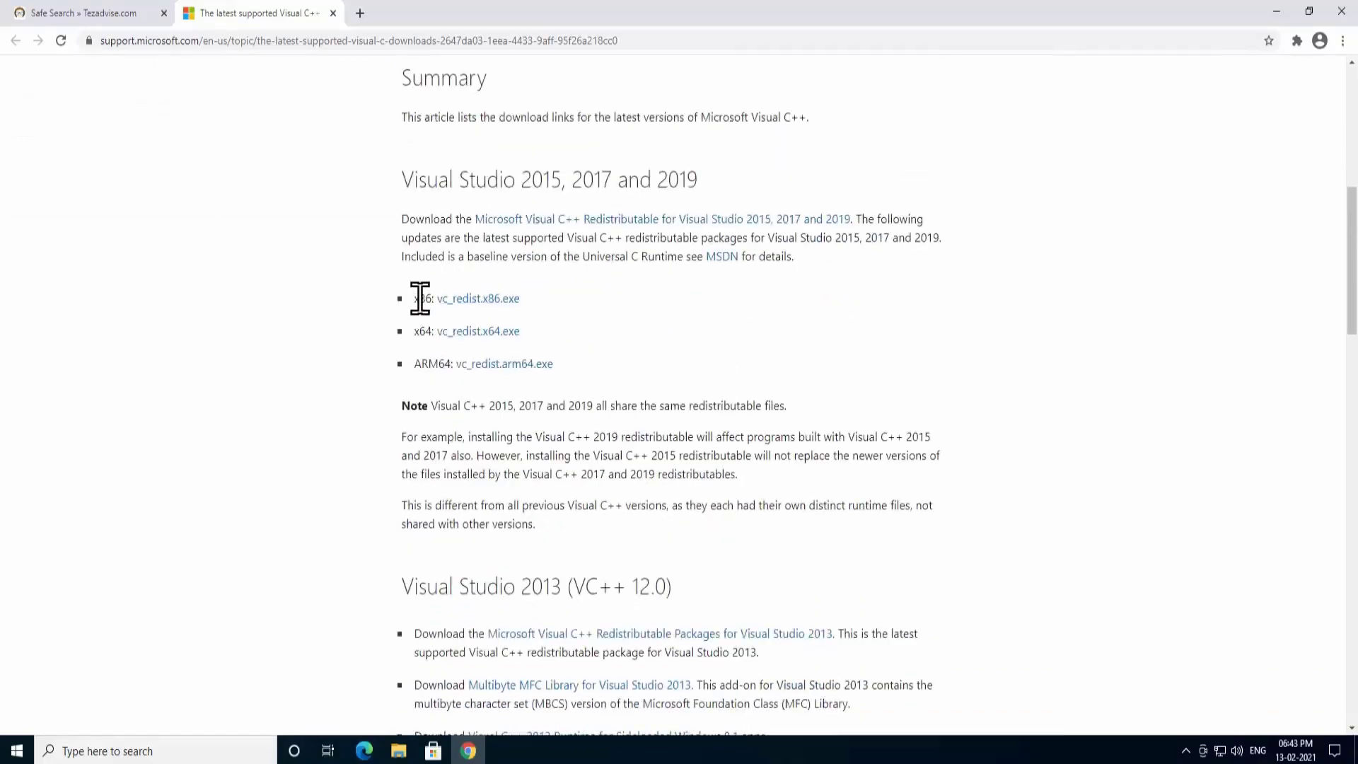
left_click_drag(416, 300, 431, 302)
left_click_drag(414, 331, 431, 331)
left_click(945, 339)
left_click(487, 331)
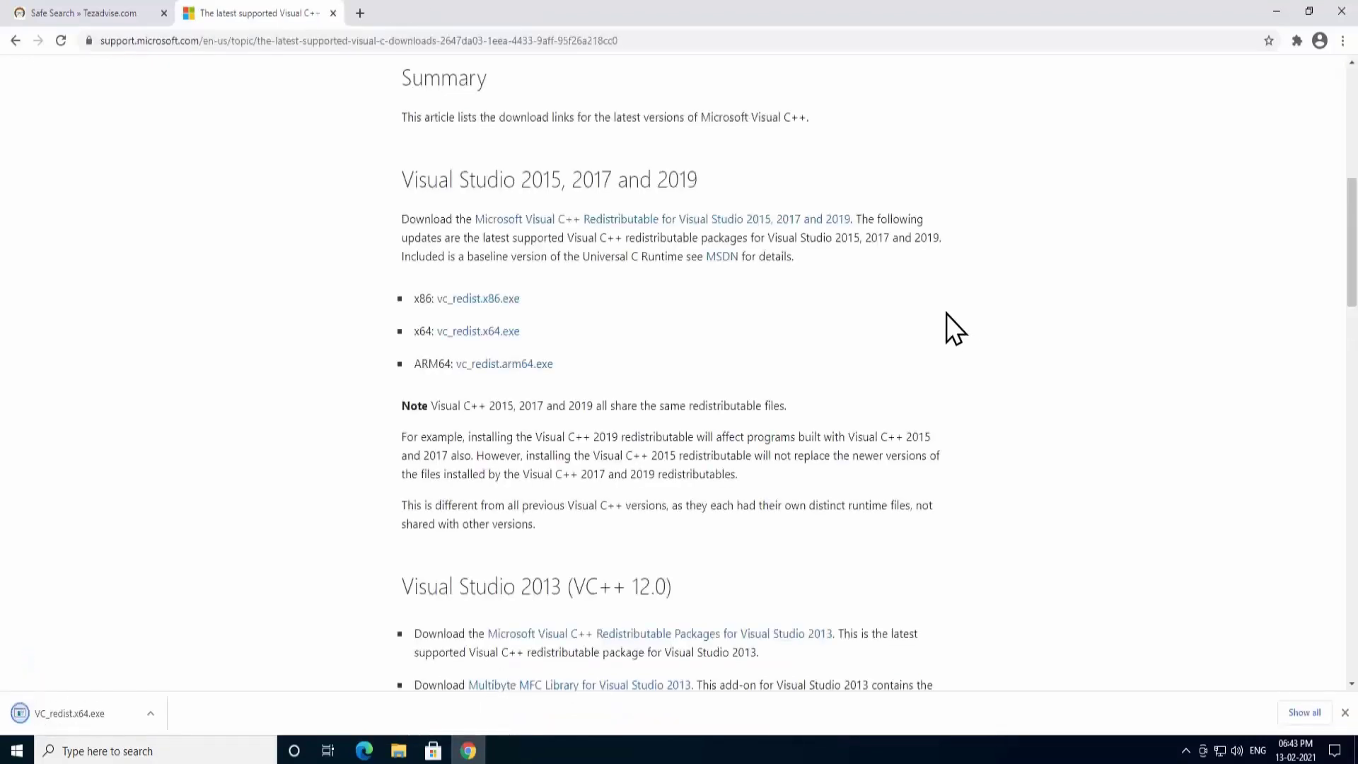
Run the downloaded VC_redist.x64.exe, agree to the license terms and start the installation.
left_click(155, 720)
left_click(210, 625)
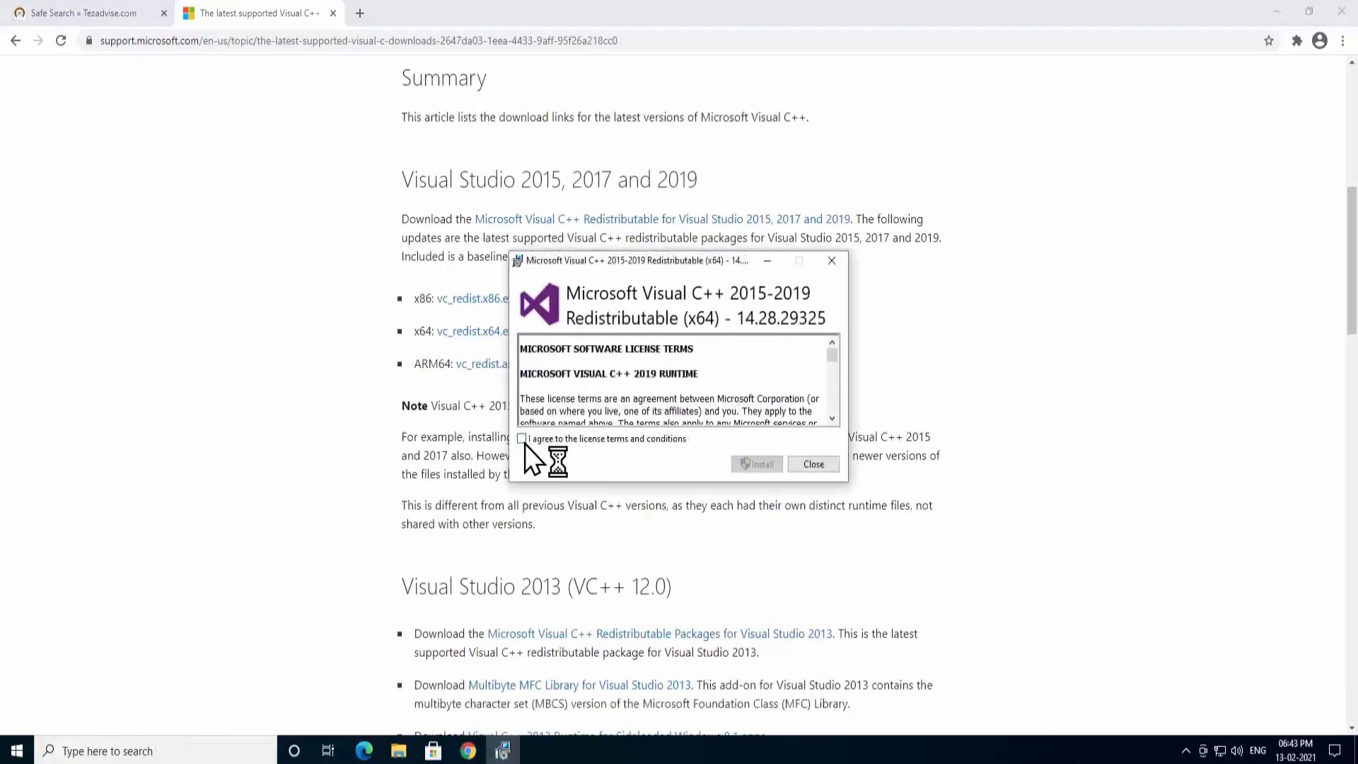
left_click(522, 439)
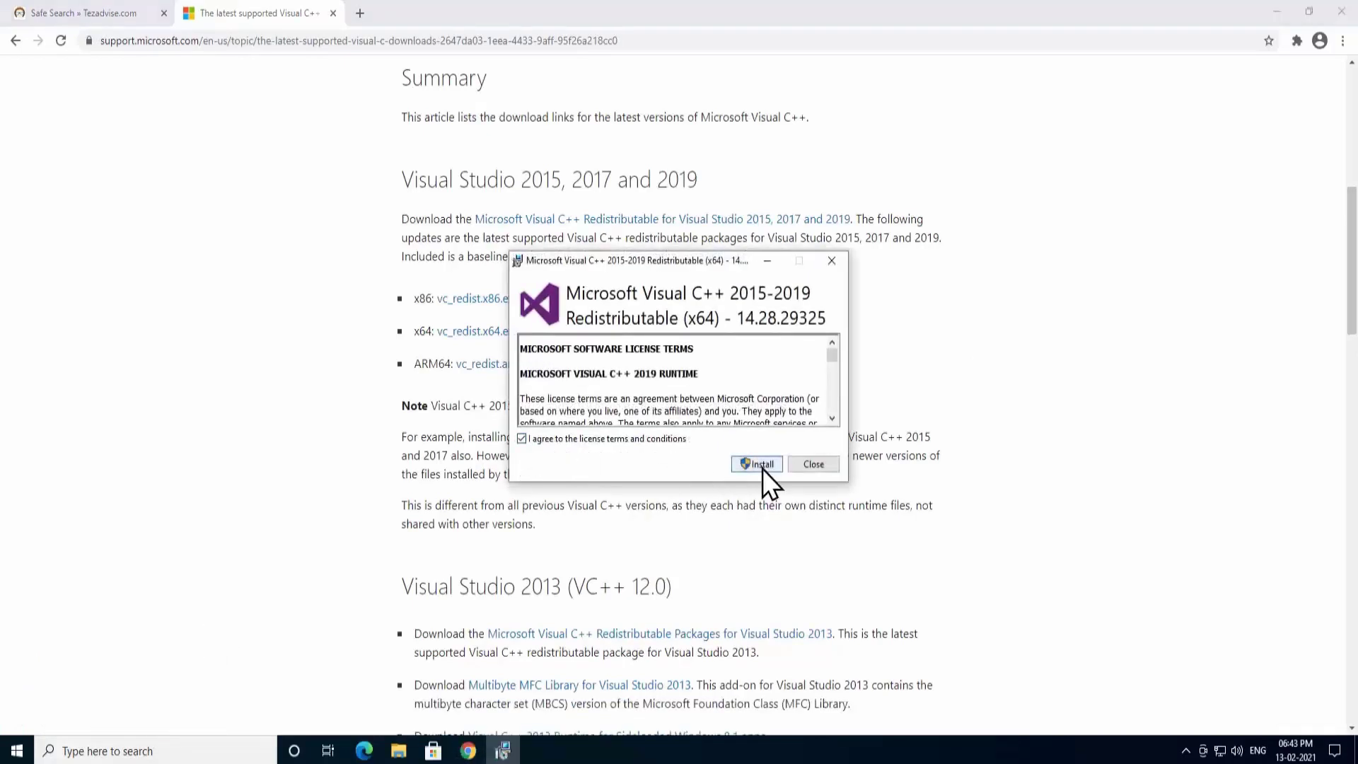
left_click(763, 469)
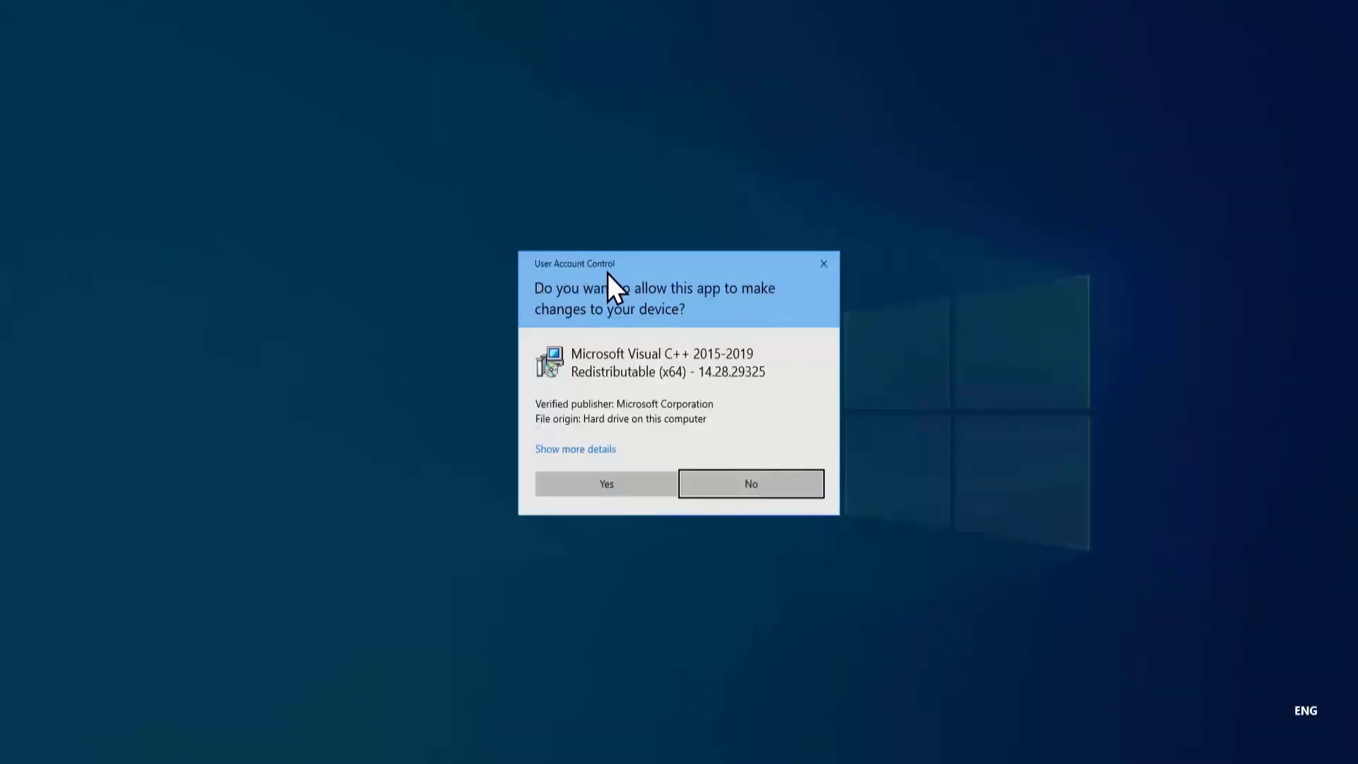